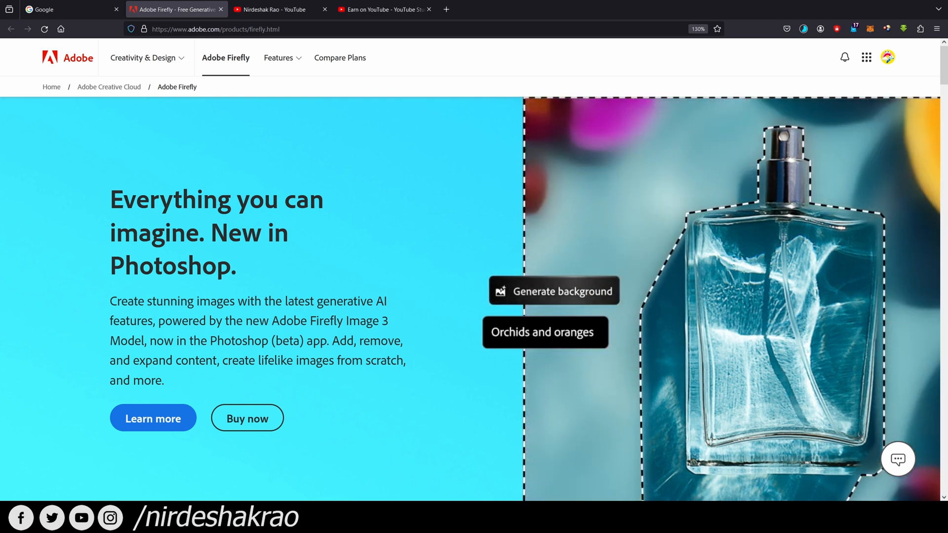
Look through the YouTube channel page, the channel members list and the Adobe Firefly product page.
left_click(246, 9)
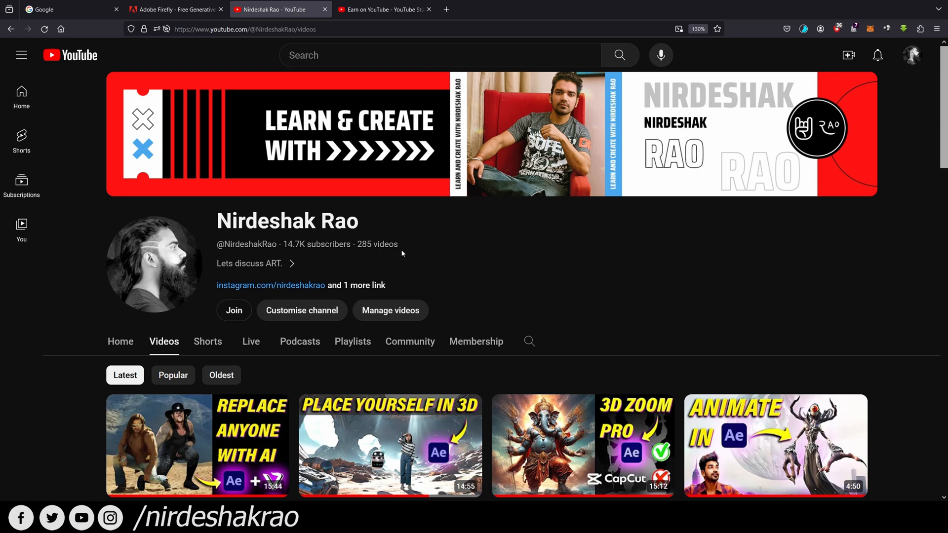
left_click(366, 13)
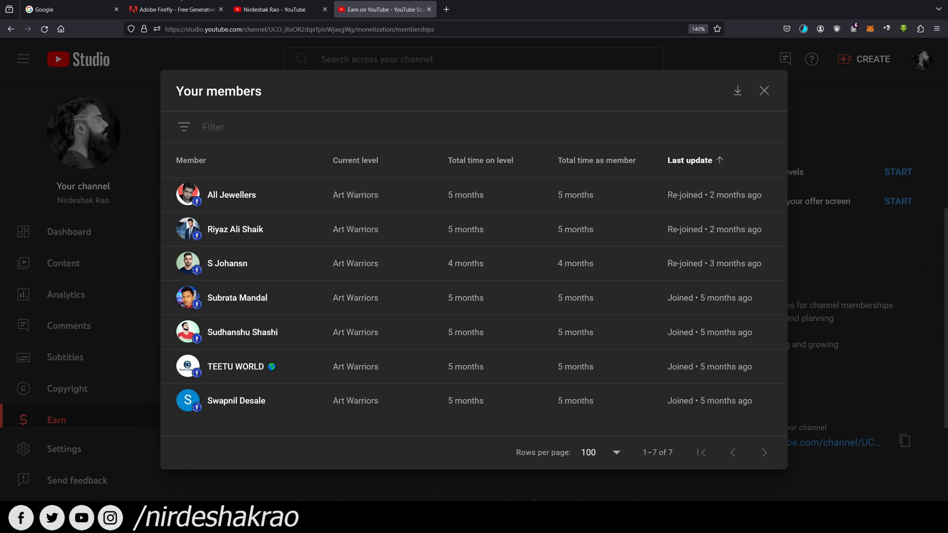
left_click(173, 9)
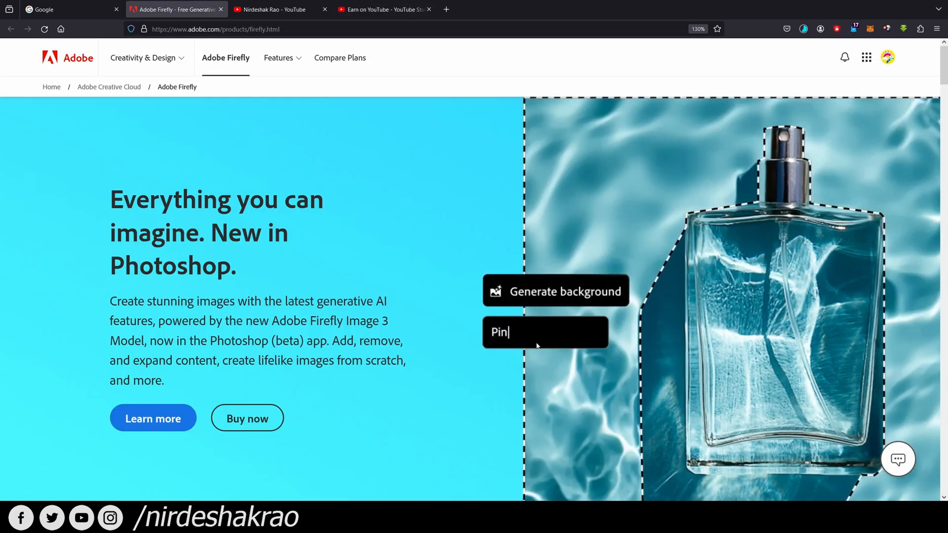
scroll(540, 346, "down", 3)
scroll(540, 345, "down", 3)
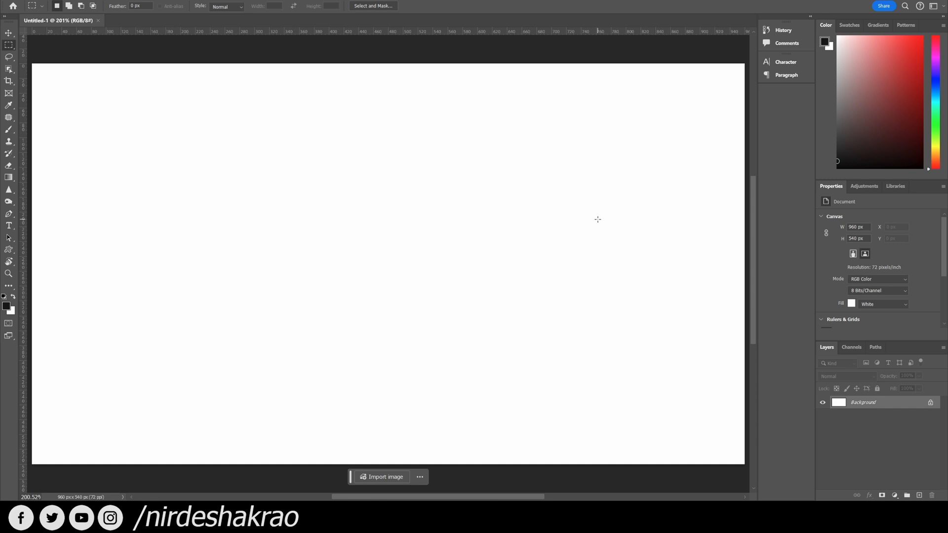
Check the installed apps in Creative Cloud Desktop, then minimise its window.
left_click(139, 513)
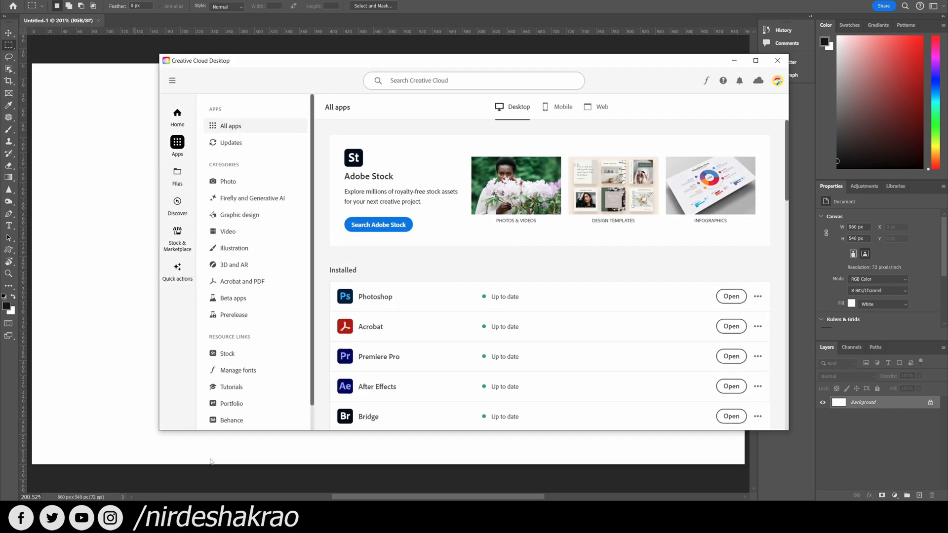
left_click(736, 63)
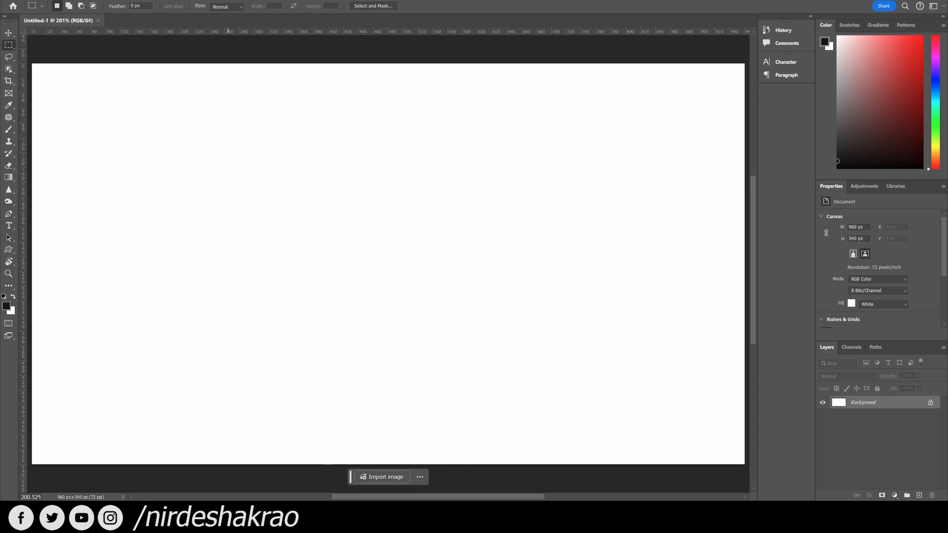
Hide the Contextual Task Bar and show it again.
left_click(189, 1)
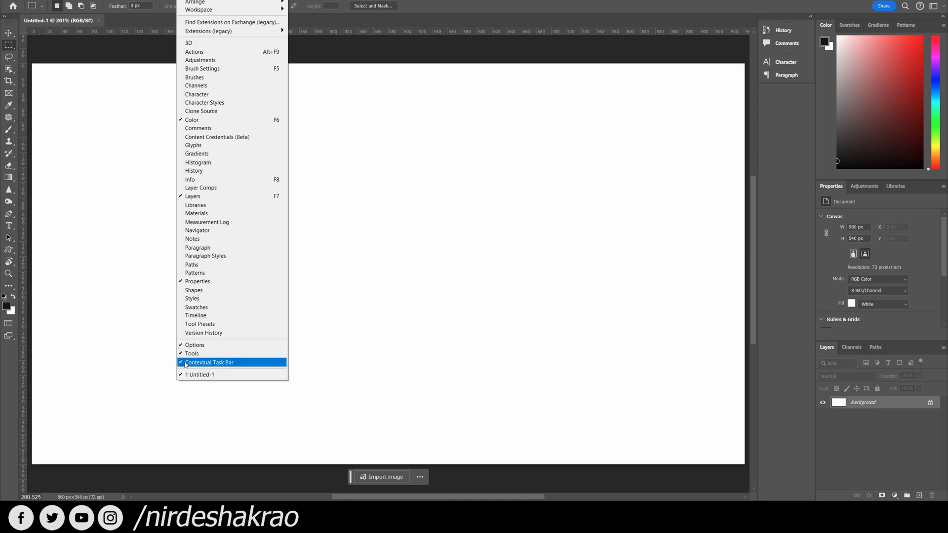
left_click(194, 363)
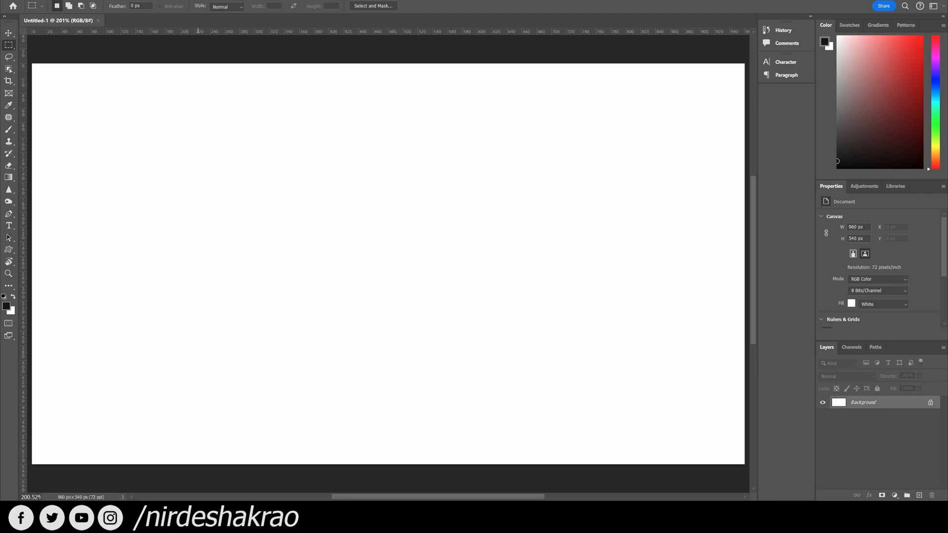
left_click(189, 0)
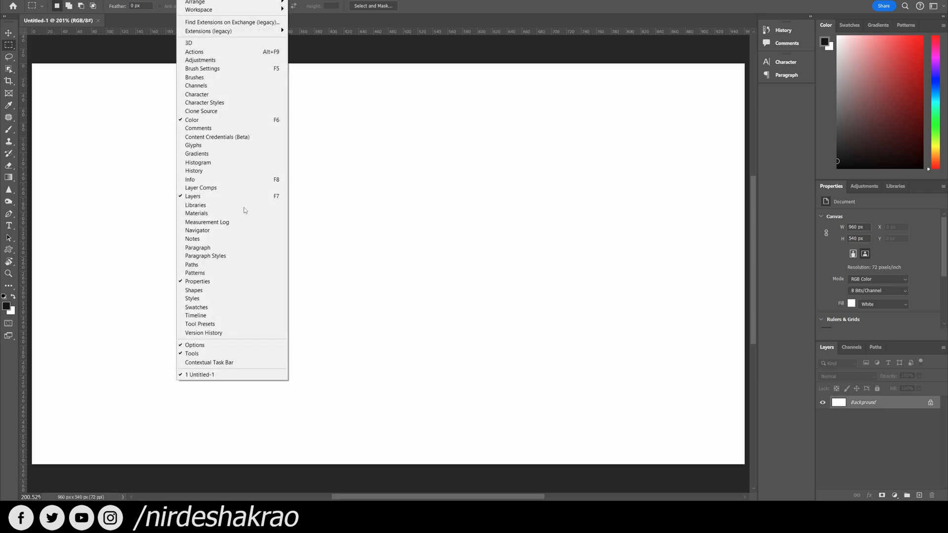
left_click(213, 363)
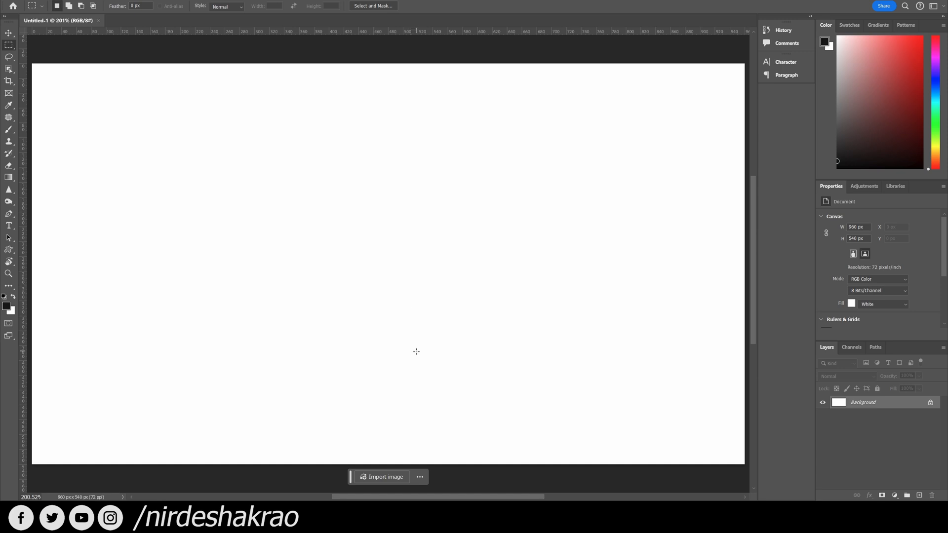
Draw a rectangular marquee on the blank canvas to bring up the Generative Fill option, and deselect it.
left_click_drag(222, 149, 357, 230)
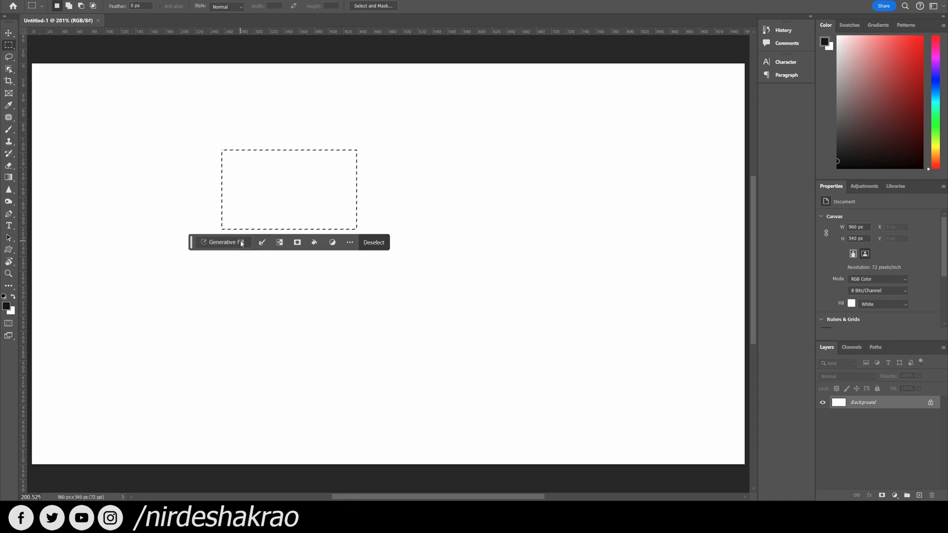
left_click(374, 242)
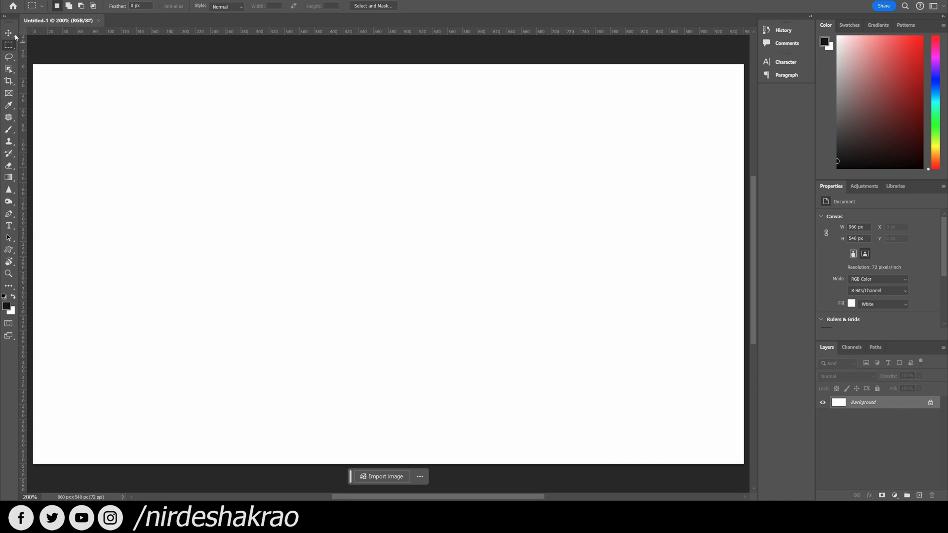
Select the entire canvas and run Generative Fill with the full Vintage Floral Mug prompt copied from the Word document.
left_click_drag(30, 56, 731, 478)
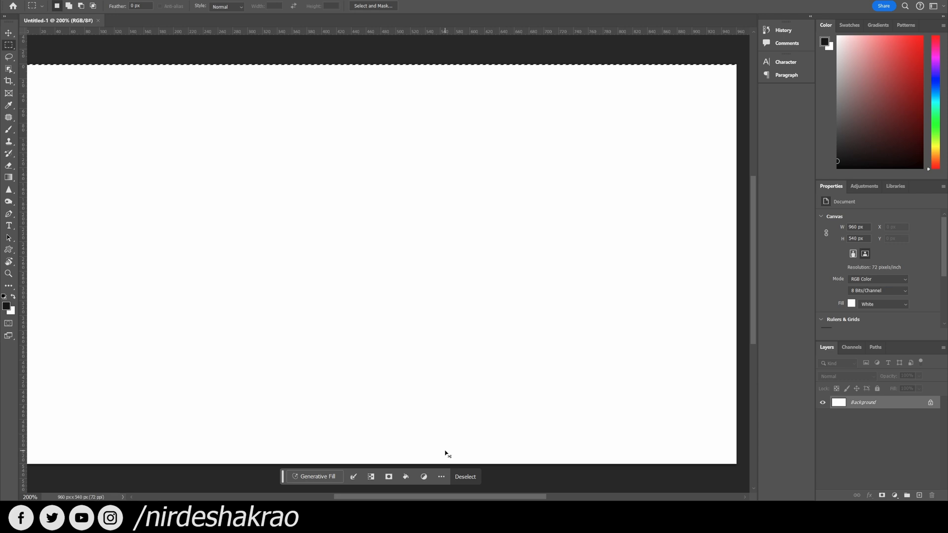
key("ctrl+0")
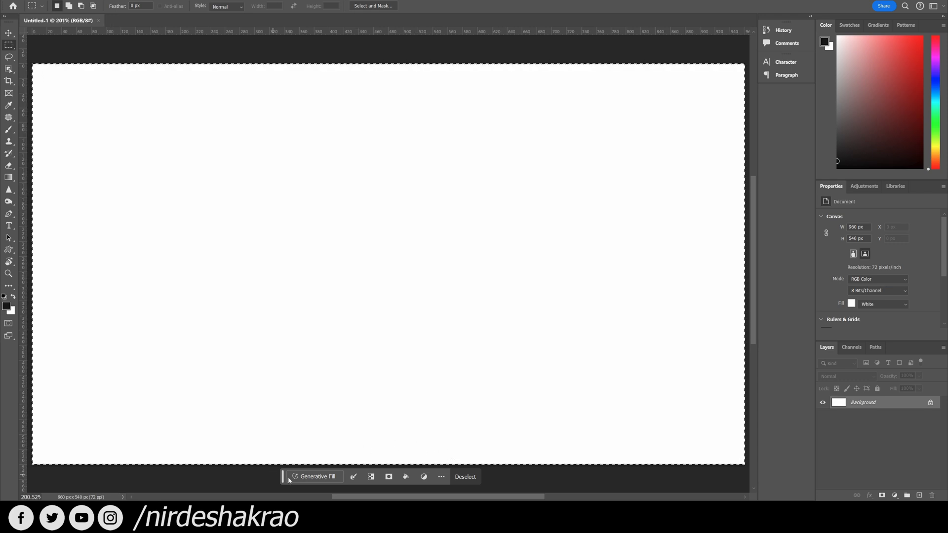
left_click(314, 477)
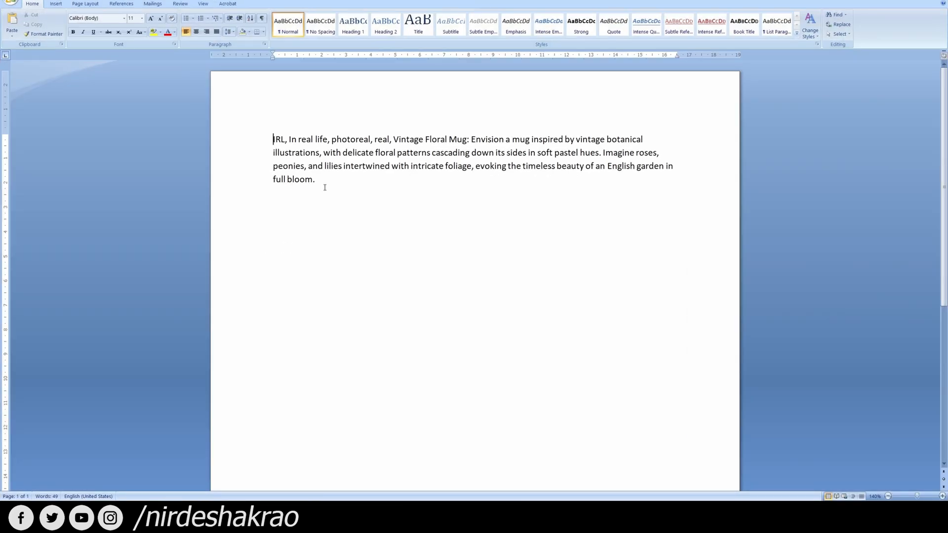
left_click_drag(325, 187, 260, 134)
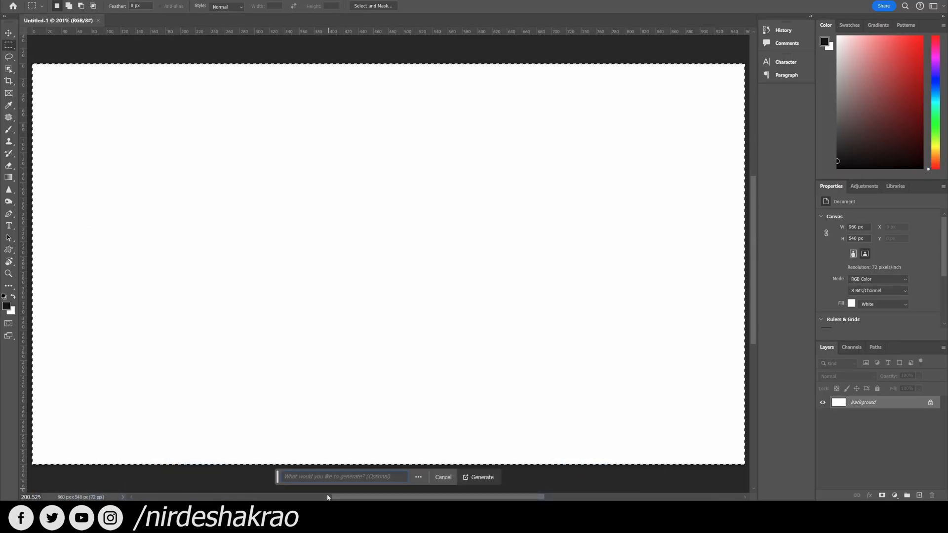
key("ctrl+v")
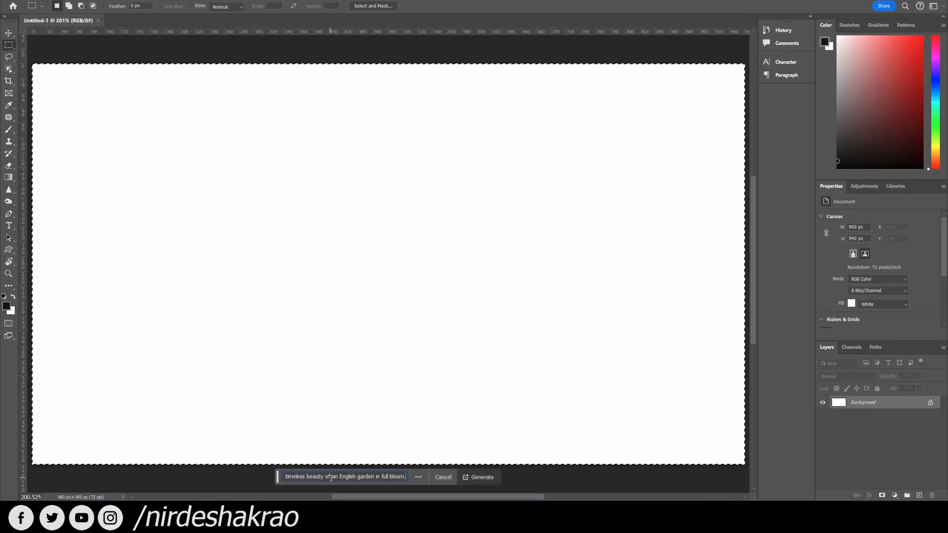
left_click(477, 482)
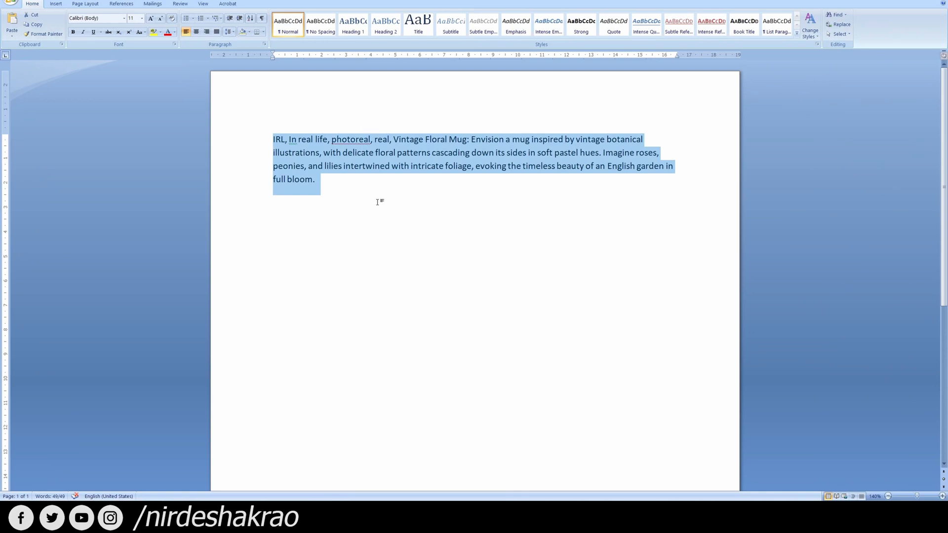
key("Right")
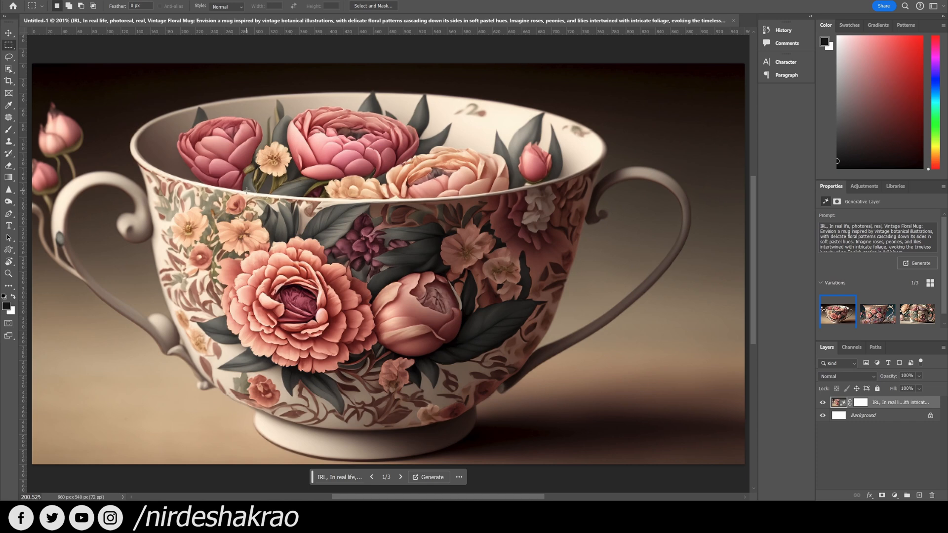
Compare the three generated mug variations and return to the first one.
left_click(874, 314)
left_click(918, 315)
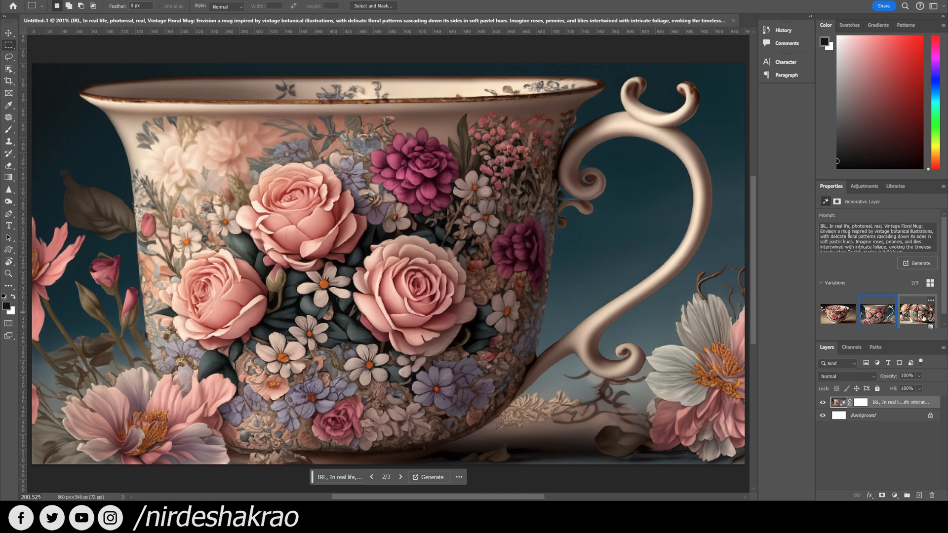
left_click(845, 318)
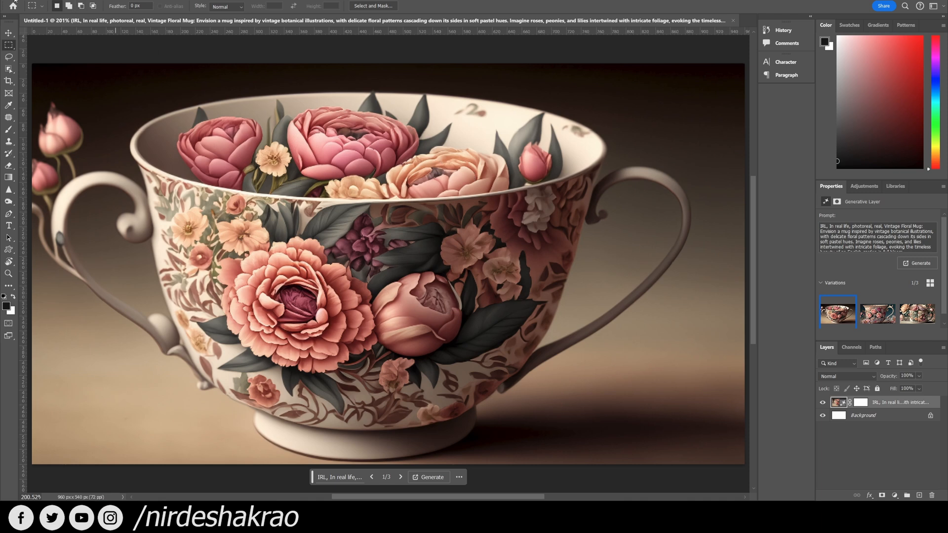
left_click(884, 318)
left_click(922, 318)
left_click(848, 319)
Select the flowers inside the mug's opening with a rectangular marquee and replace them using Generative Fill with the prompt "berries".
left_click_drag(141, 97, 573, 198)
left_click(291, 209)
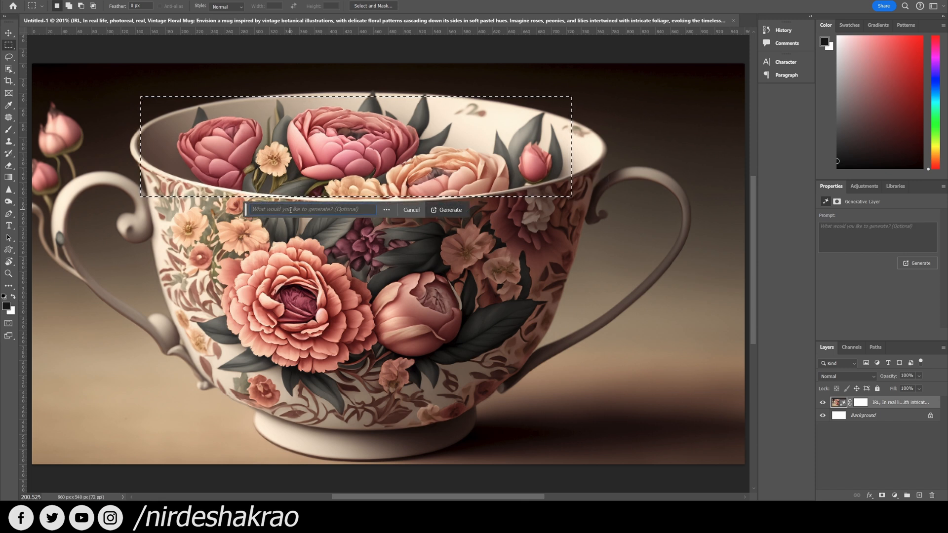
type("berries")
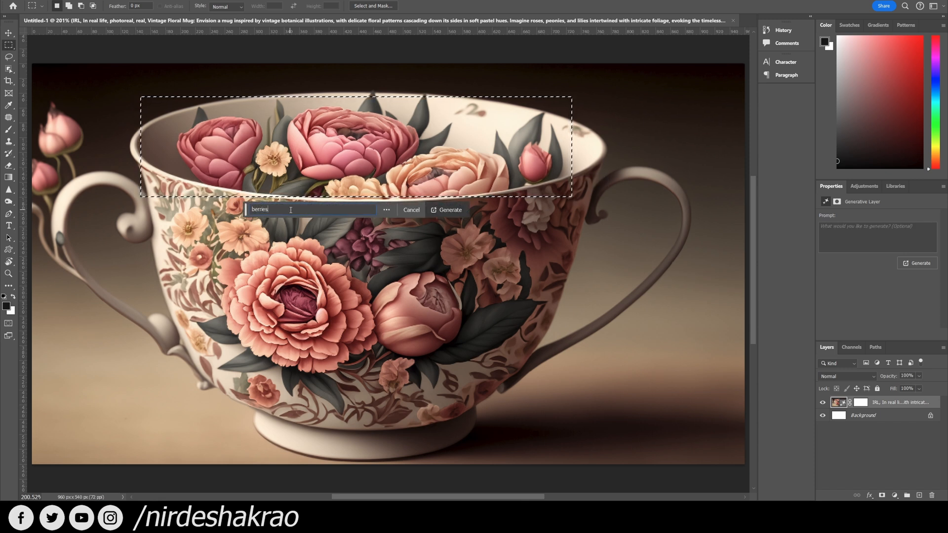
key("Return")
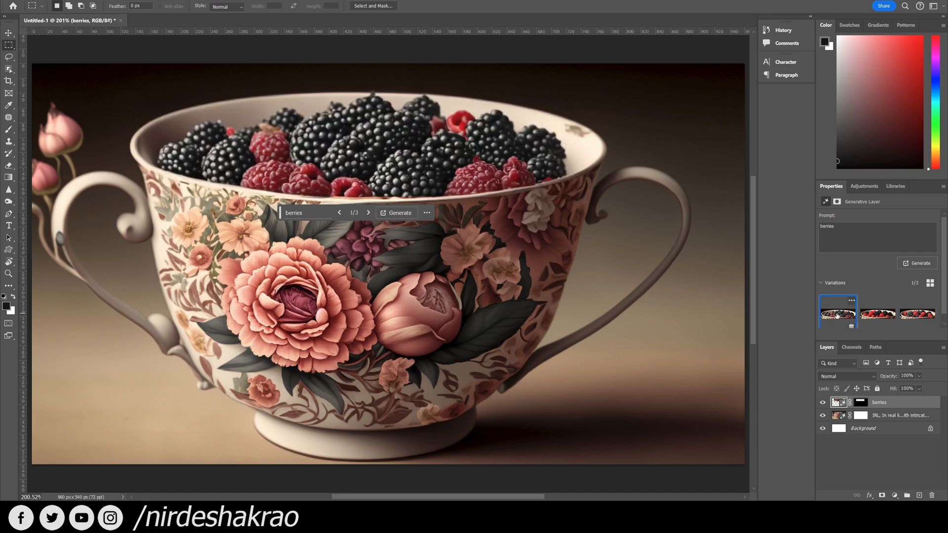
left_click(839, 415)
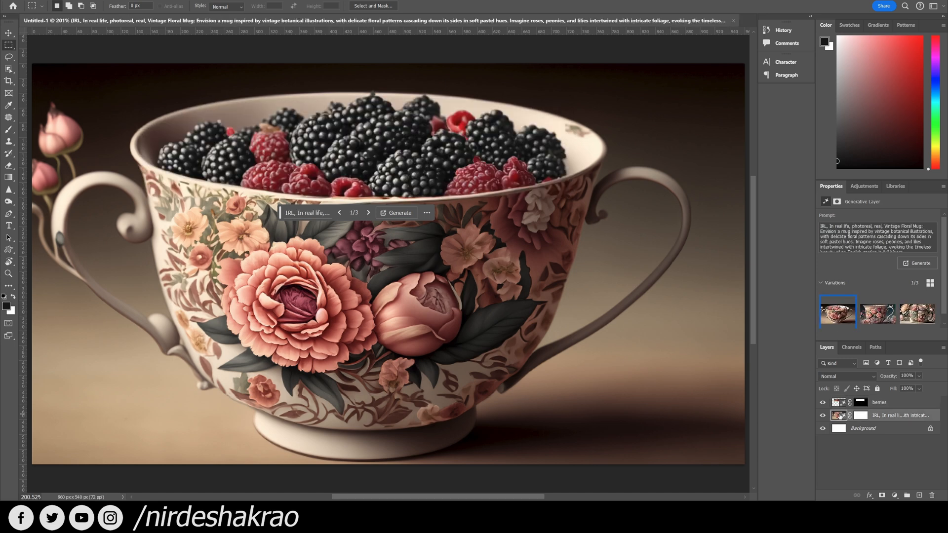
mouse_move(328, 253)
left_mouse_down()
mouse_move(464, 346)
mouse_move(476, 365)
left_mouse_up()
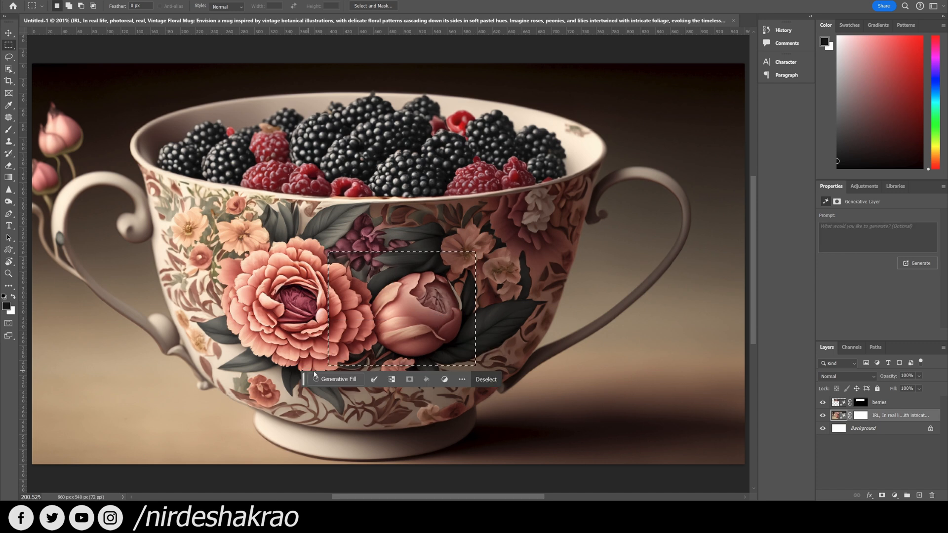
left_click(339, 384)
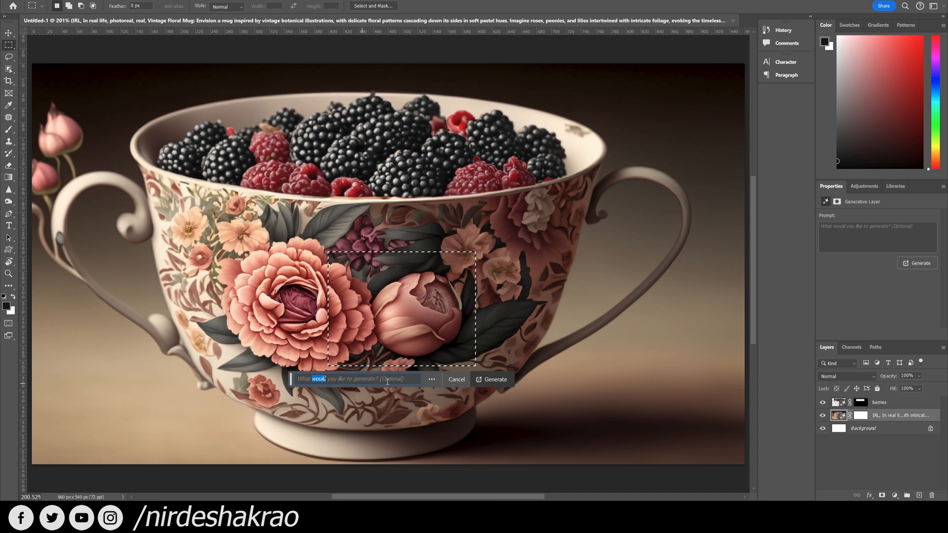
left_click(432, 379)
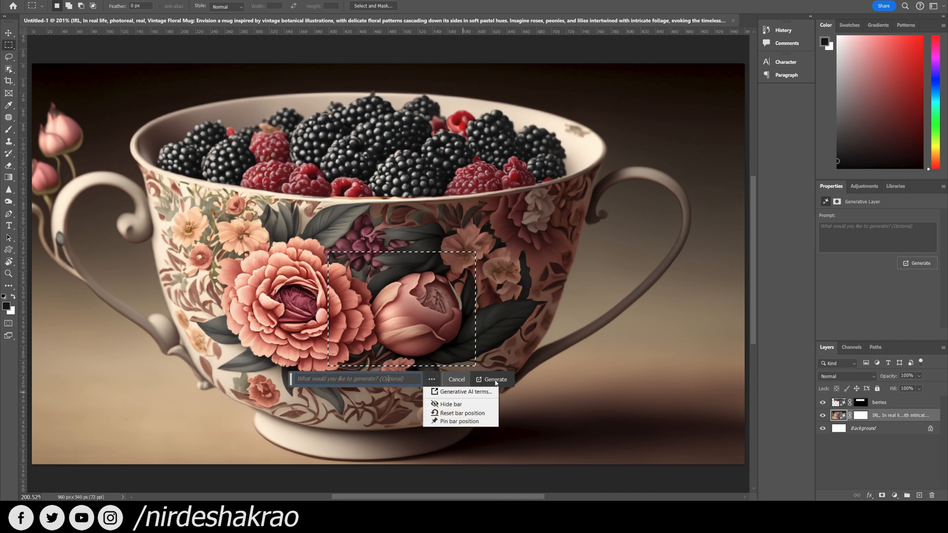
left_click(554, 316)
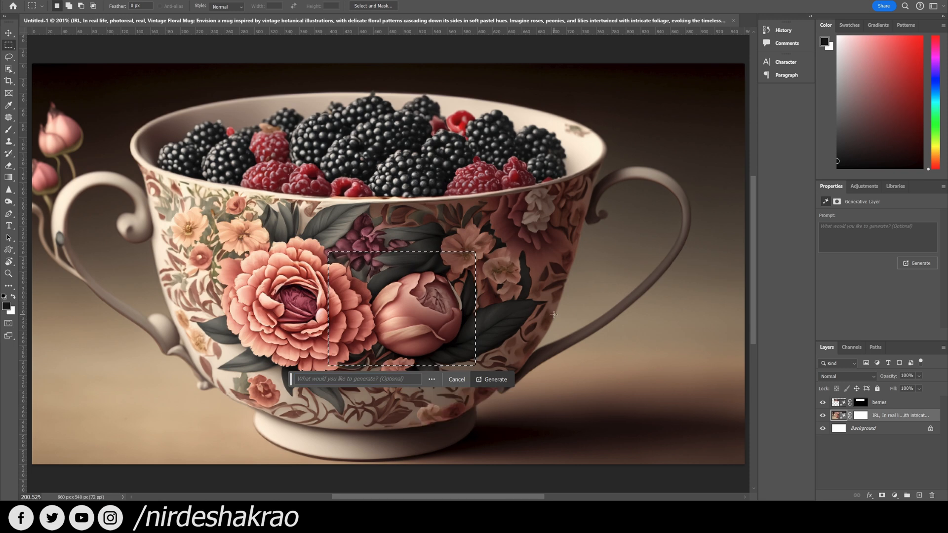
key("ctrl+d")
Compare the three variations of the berries layer and return to the first one.
left_click(880, 403)
left_click(879, 318)
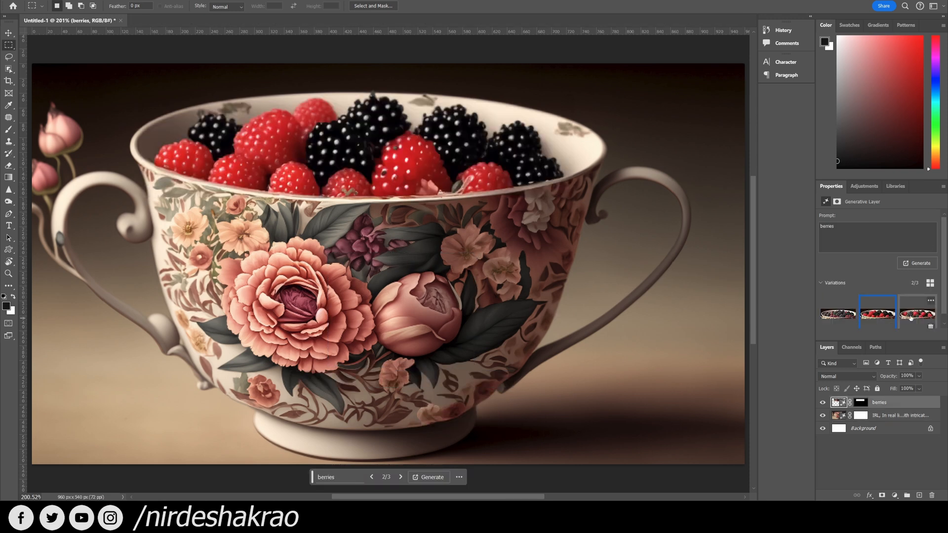
left_click(919, 319)
left_click(826, 322)
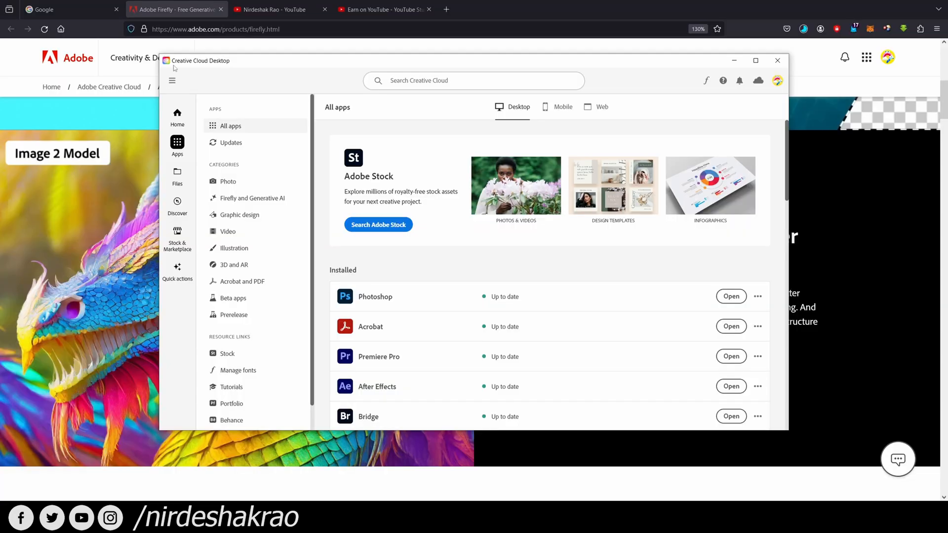
Launch Photoshop (Beta) from the beta apps in Creative Cloud Desktop.
left_click(230, 298)
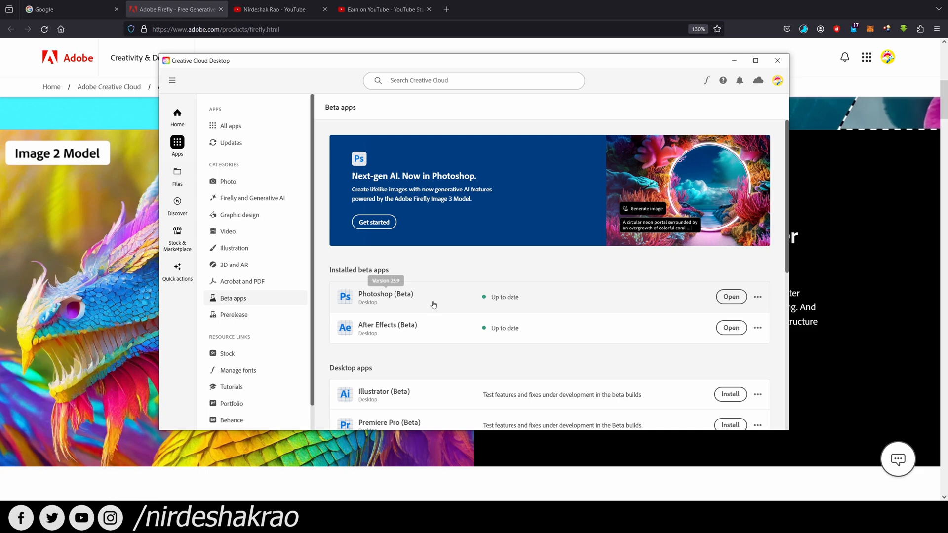
left_click(732, 297)
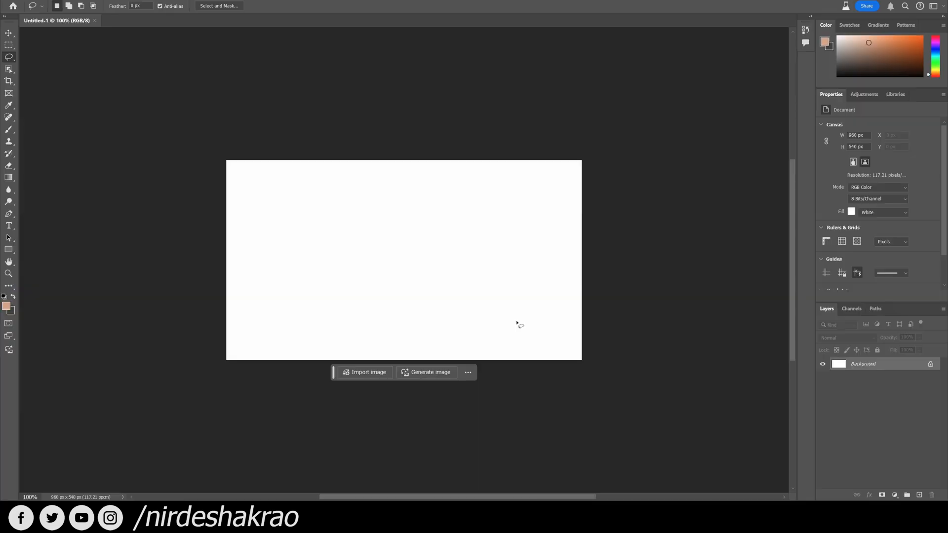
Start Generate Image on the blank canvas and enter the photoreal "Vintage Floral Mug" prompt describing vintage botanical patterns in soft pastel hues.
key("ctrl+0")
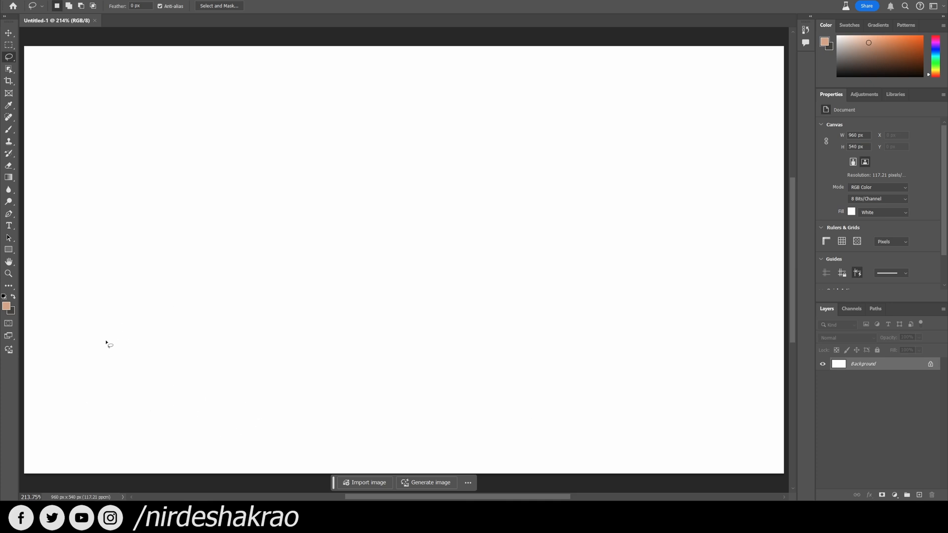
left_click(435, 485)
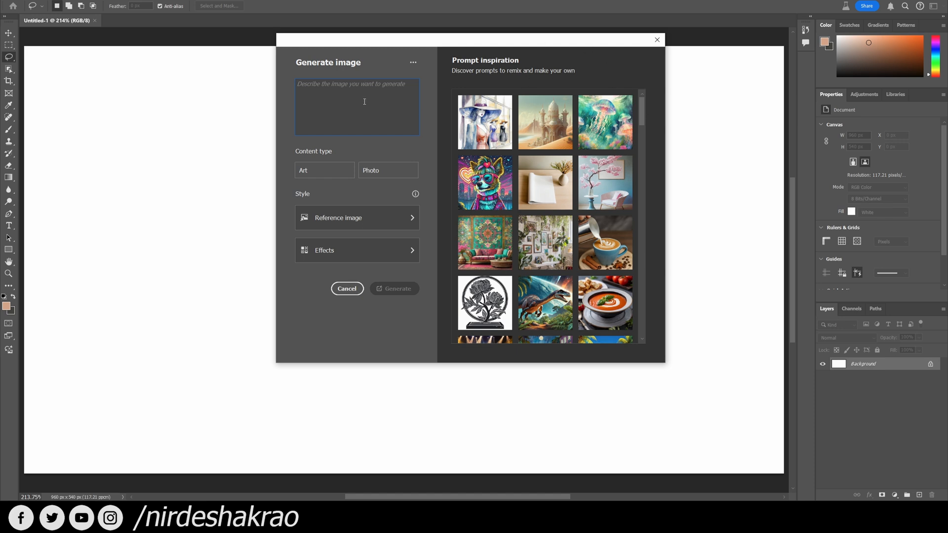
type("IRL, In real life, photoreal, real, Vintage Floral Mug: Envision a mug inspired by vintage botanical illustrations, with delicate floral patterns cascading down its sides in soft pastel hues. Imagine roses, peonies, and lilies intertwined with intricate foliage, evoking the timeless beauty of an English garden in full bloom.")
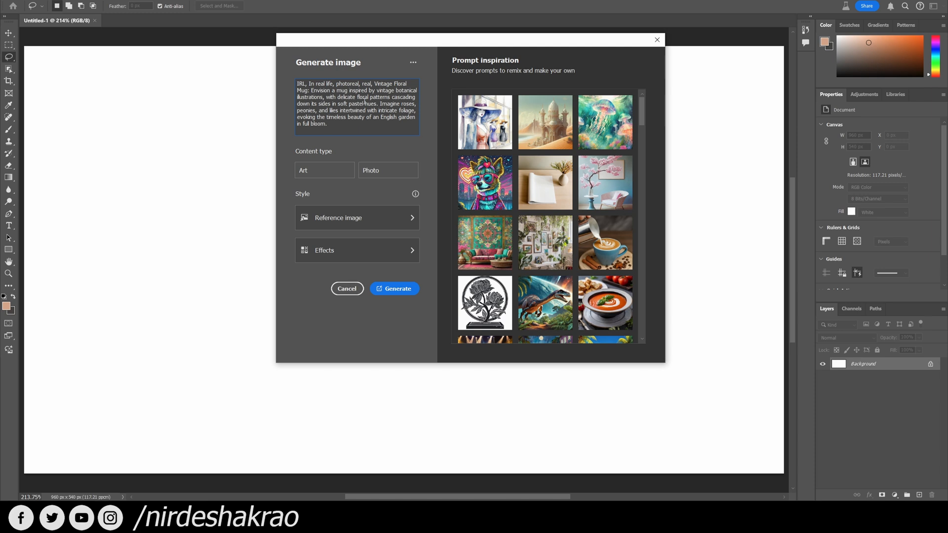
Add the Hyper realistic style effect to the prompt and generate the mug image.
left_click(372, 249)
left_click(375, 222)
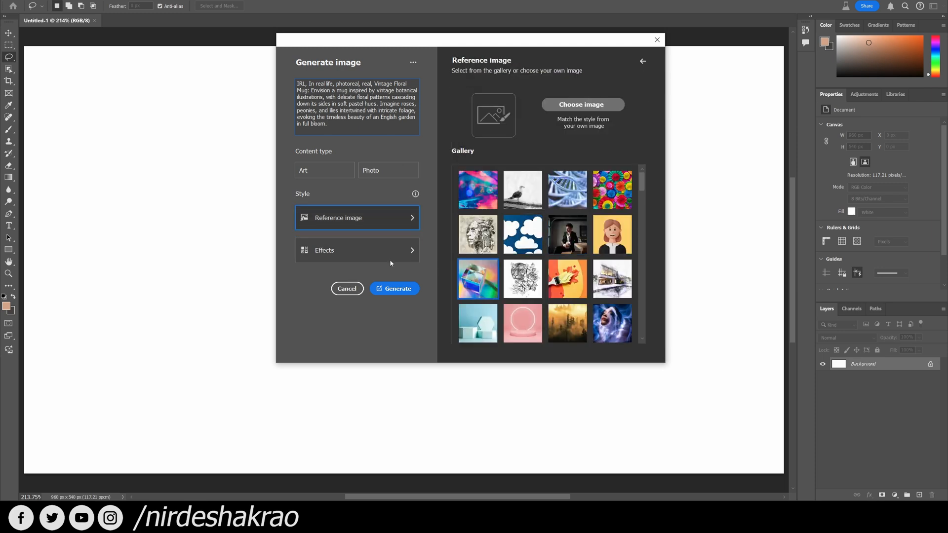
left_click(362, 251)
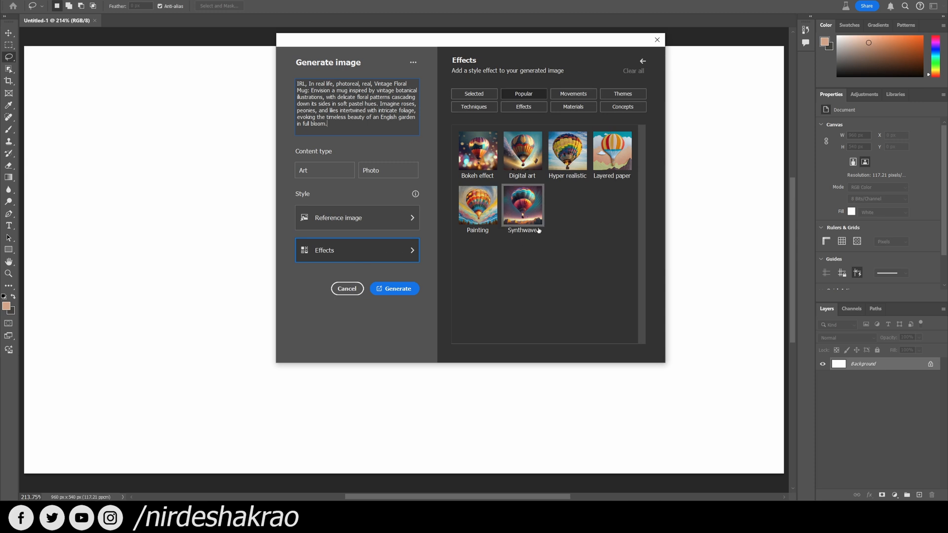
left_click(567, 150)
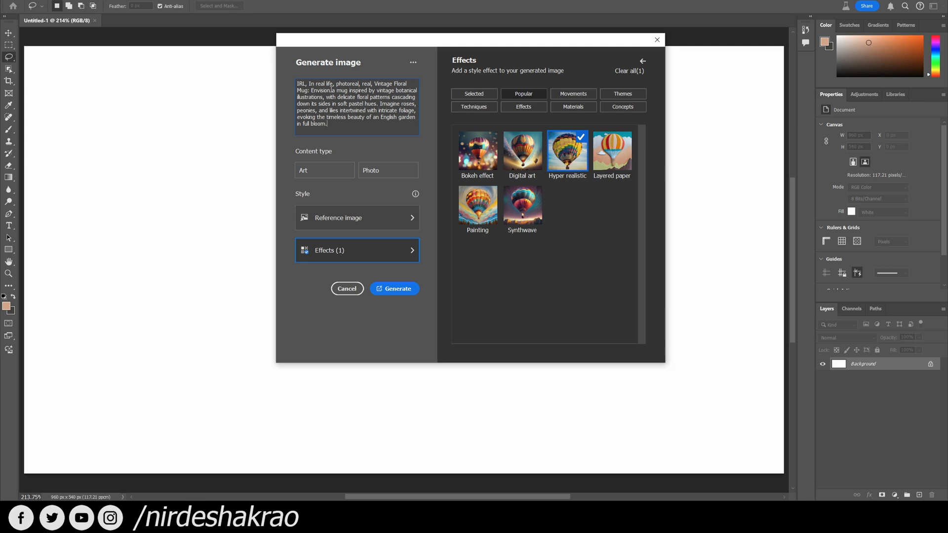
left_click(395, 292)
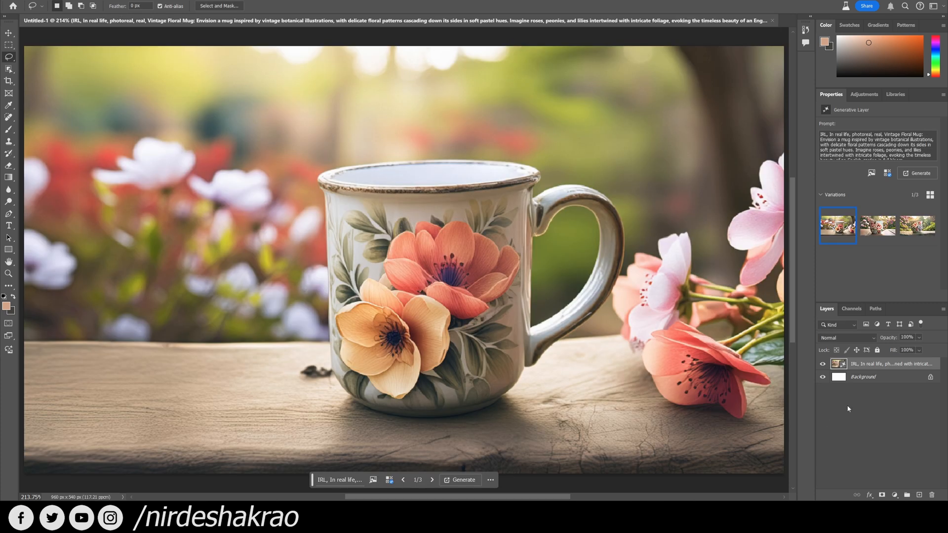
Switch the generated mug through its variations to the third one and compare it with the A3.png image.
left_click(873, 236)
left_click(915, 229)
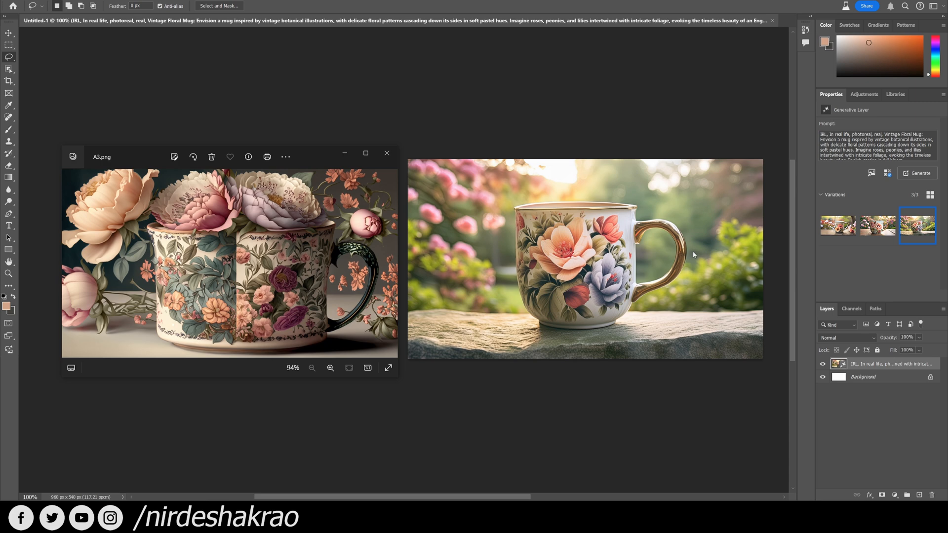
left_click(346, 154)
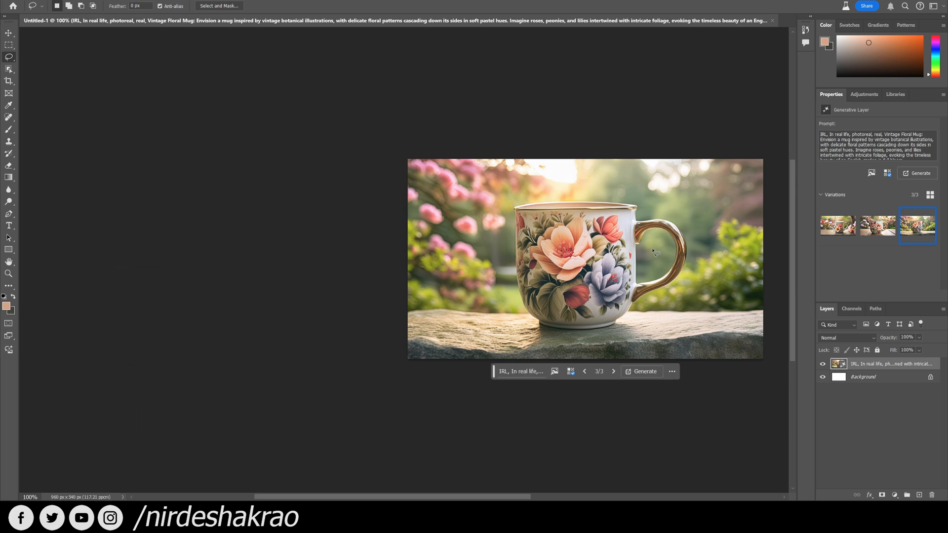
Lasso the mug's opening, fill it using Generative Fill with the prompt "berries", and compare the variations, returning to the first.
key("ctrl+0")
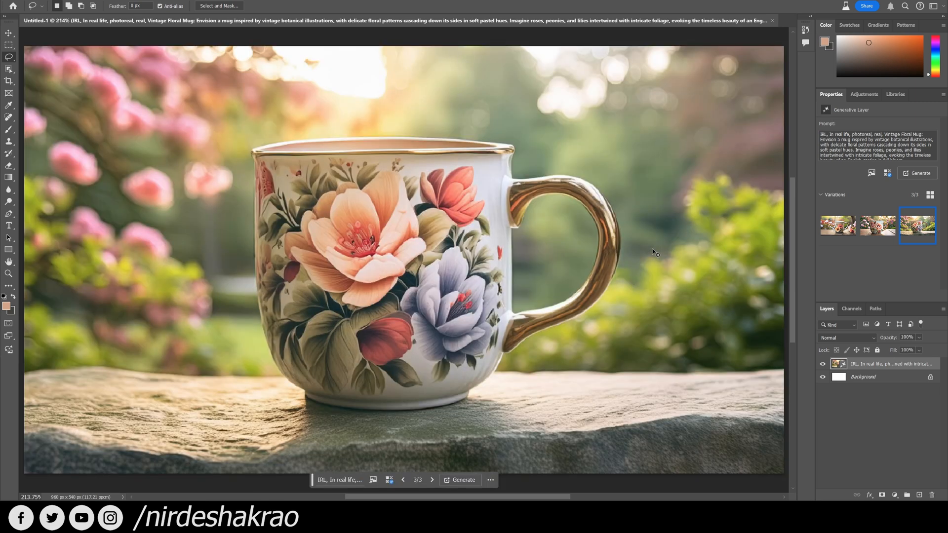
key("ctrl+minus")
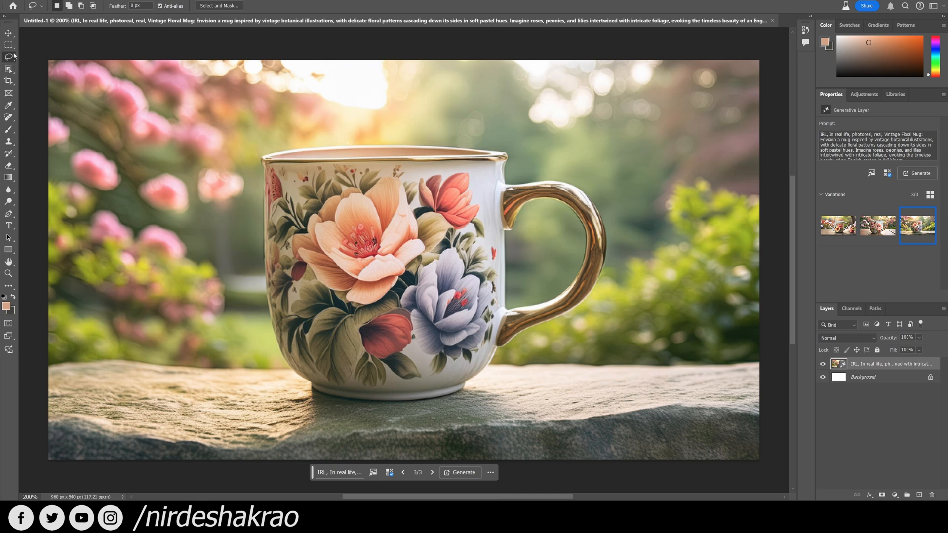
mouse_move(320, 128)
left_mouse_down()
mouse_move(275, 161)
mouse_move(426, 171)
mouse_move(492, 163)
mouse_move(474, 128)
mouse_move(358, 108)
mouse_move(303, 135)
left_mouse_up()
type("berries")
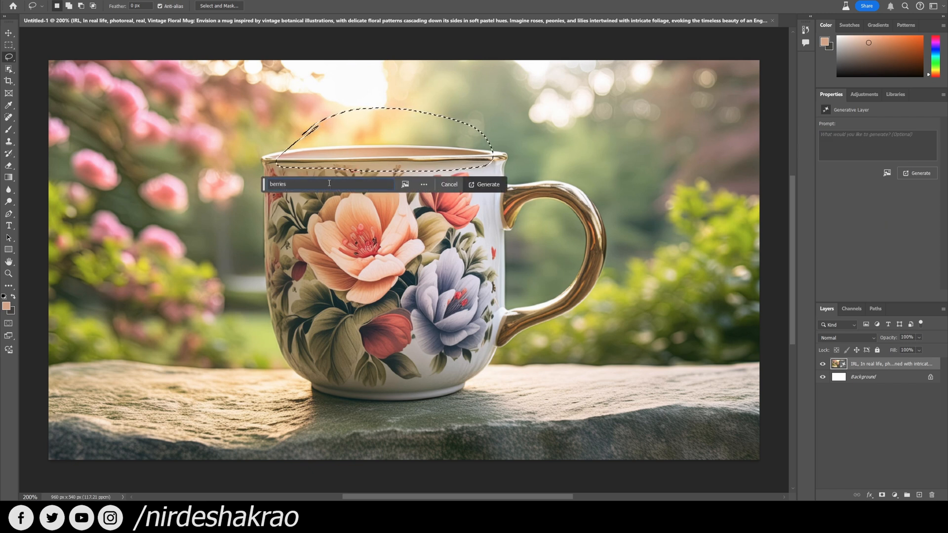
key("Return")
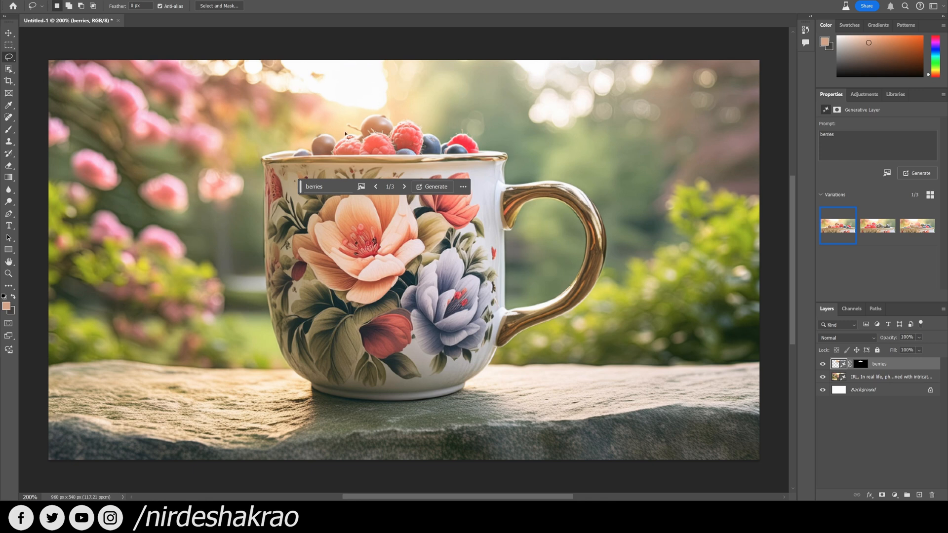
left_click(880, 226)
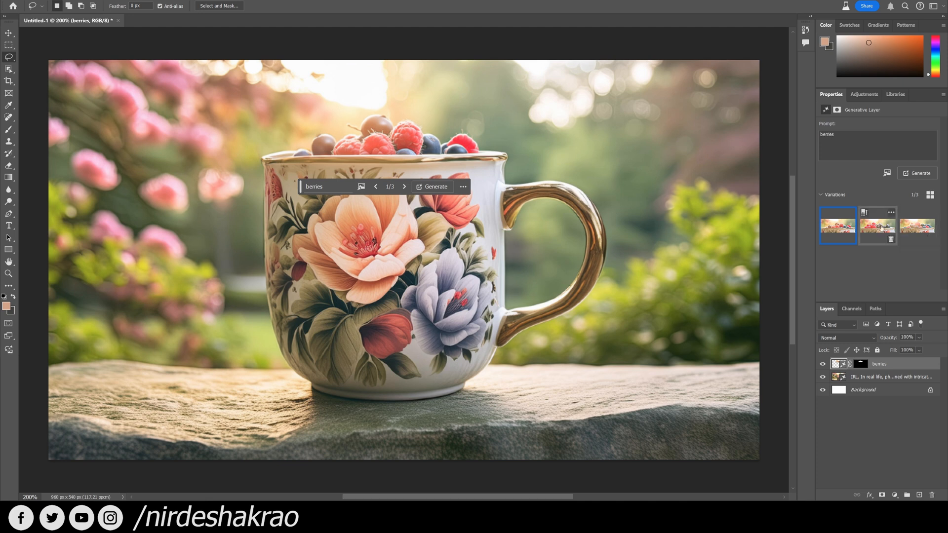
left_click(919, 227)
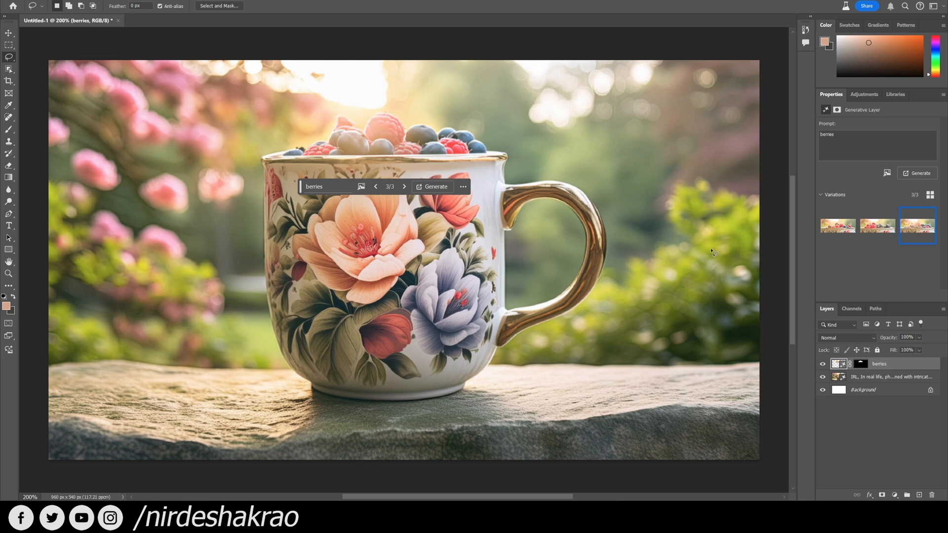
On the generated mug layer, lasso the area beside the mug opposite its handle and fill it using Generative Fill with the prompt "snacks".
left_click(862, 377)
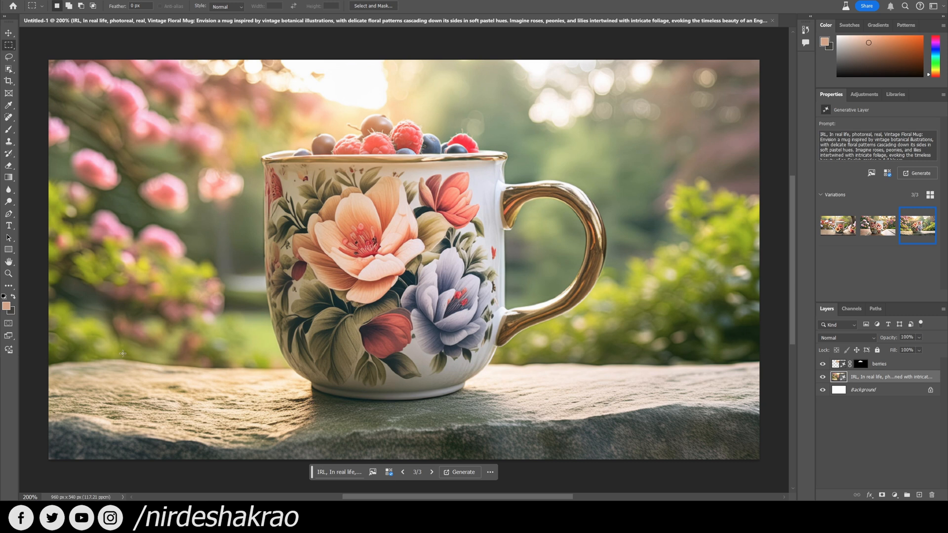
left_click(10, 58)
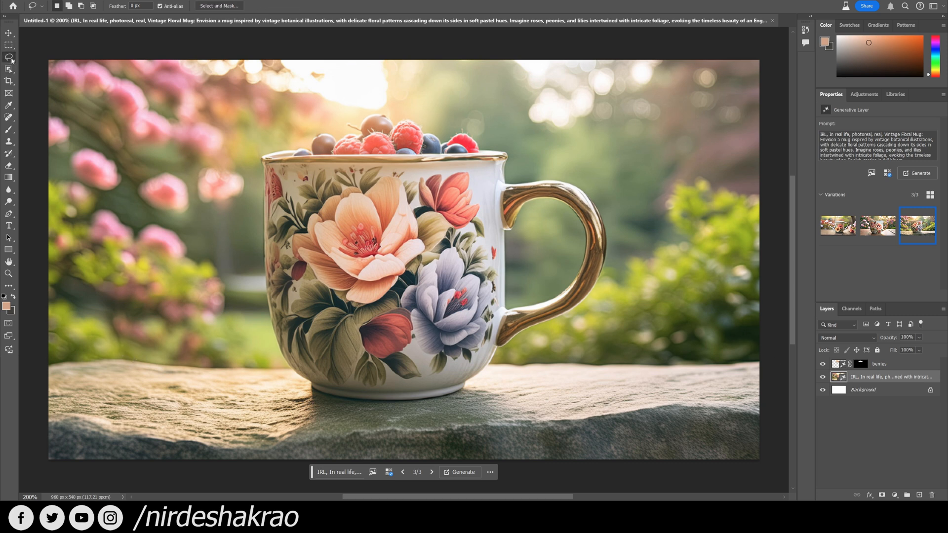
mouse_move(138, 402)
left_mouse_down()
mouse_move(81, 361)
mouse_move(115, 250)
mouse_move(191, 268)
mouse_move(256, 313)
mouse_move(255, 359)
mouse_move(172, 403)
mouse_move(129, 401)
left_mouse_up()
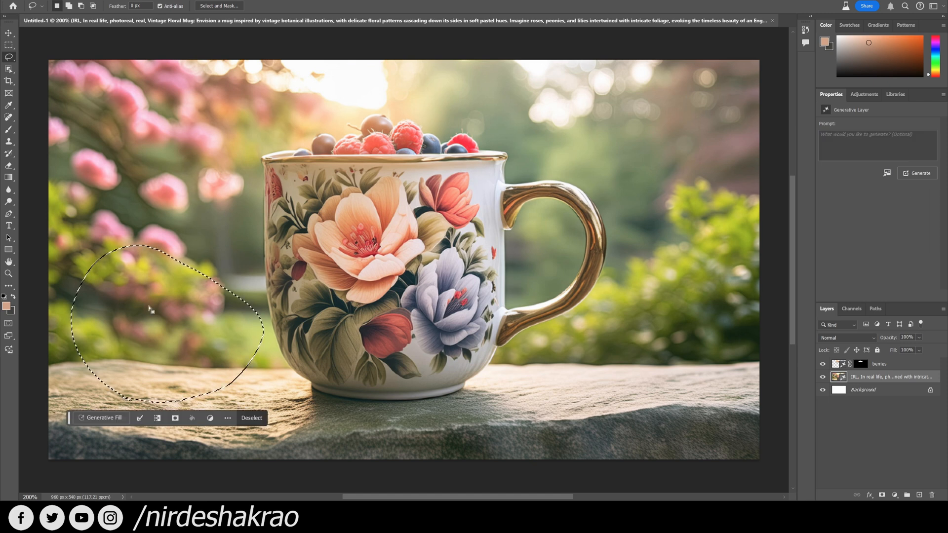
left_click(105, 419)
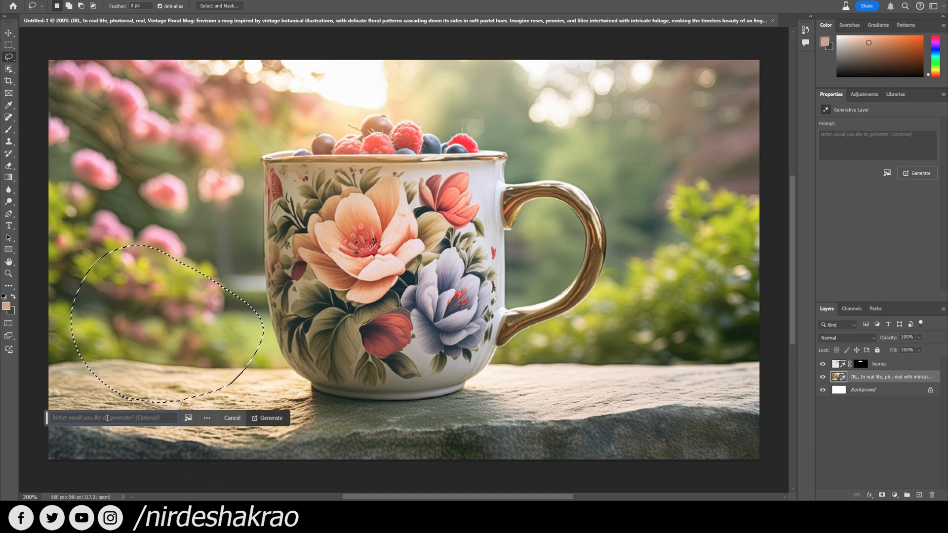
type("sn")
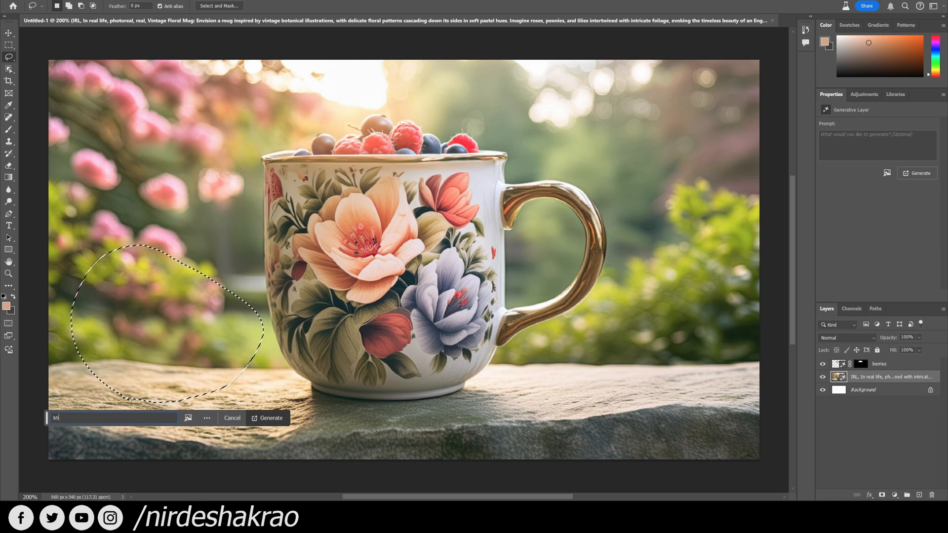
type("acks")
key("Return")
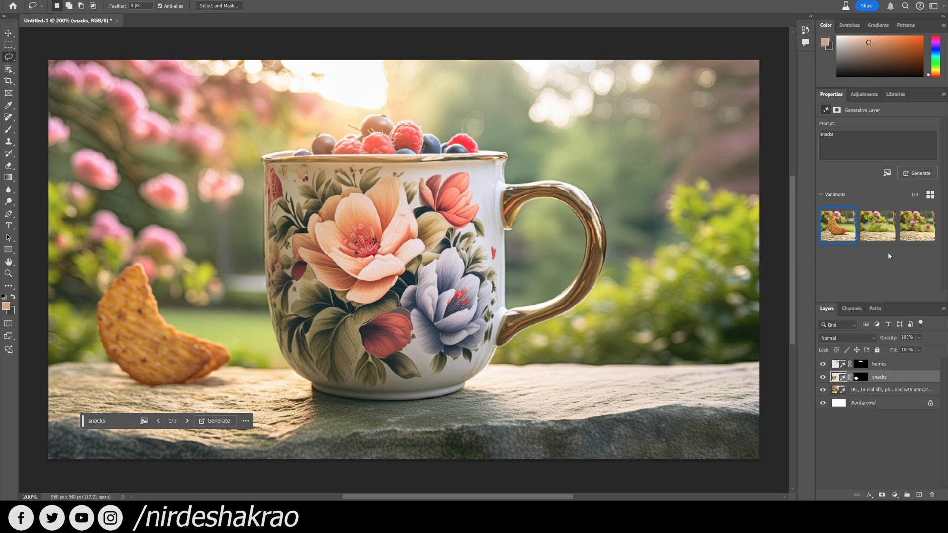
Compare the second snacks variation with the first and delete the snacks layer.
left_click(869, 226)
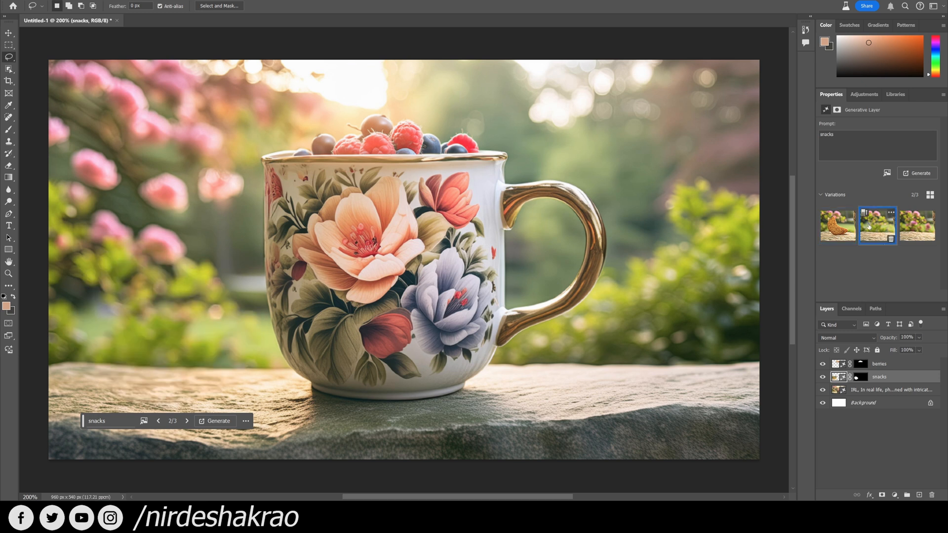
left_click(830, 228)
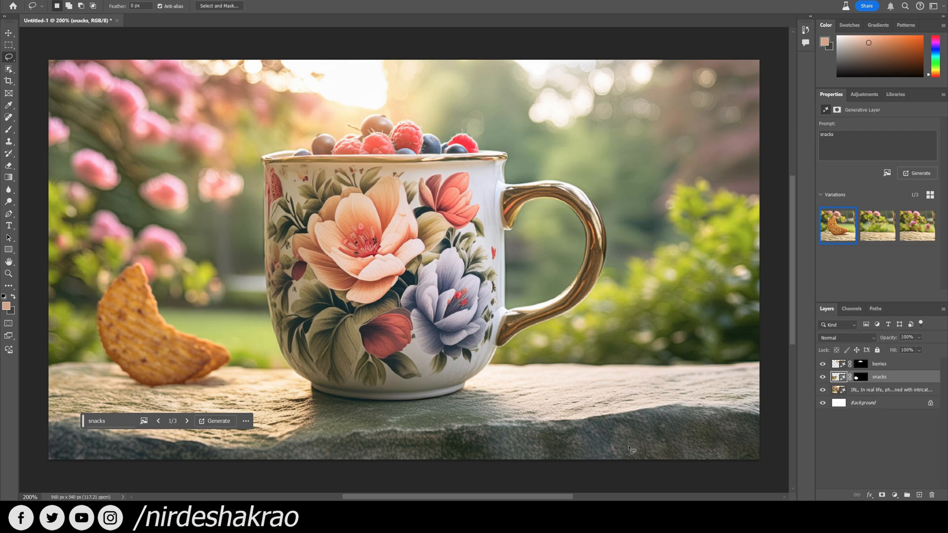
key("Delete")
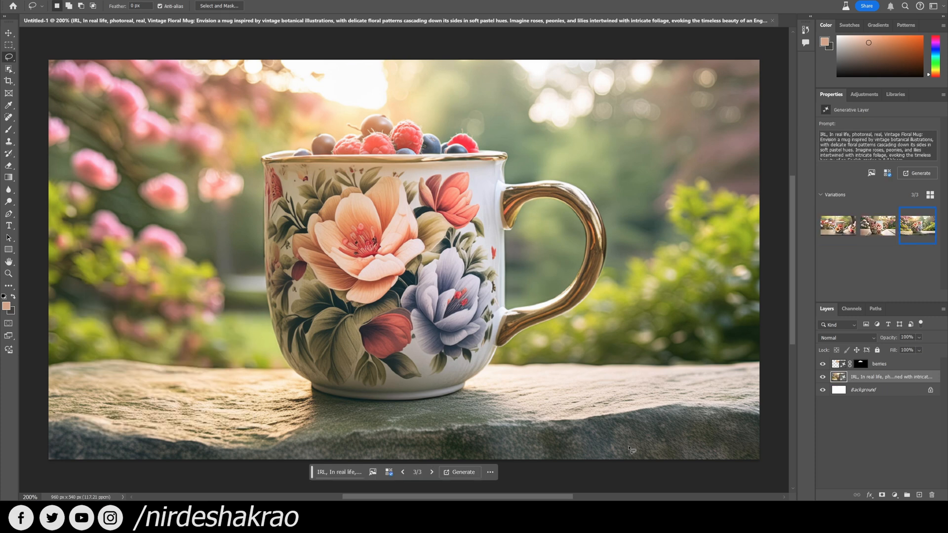
Lasso the area beside the mug opposite its handle and run Generative Fill without a prompt, using cookies.jpg as the reference image.
left_click_drag(149, 275, 97, 295)
mouse_move(117, 418)
left_mouse_down()
mouse_move(209, 426)
mouse_move(264, 412)
mouse_move(267, 357)
mouse_move(247, 310)
mouse_move(210, 285)
left_mouse_up()
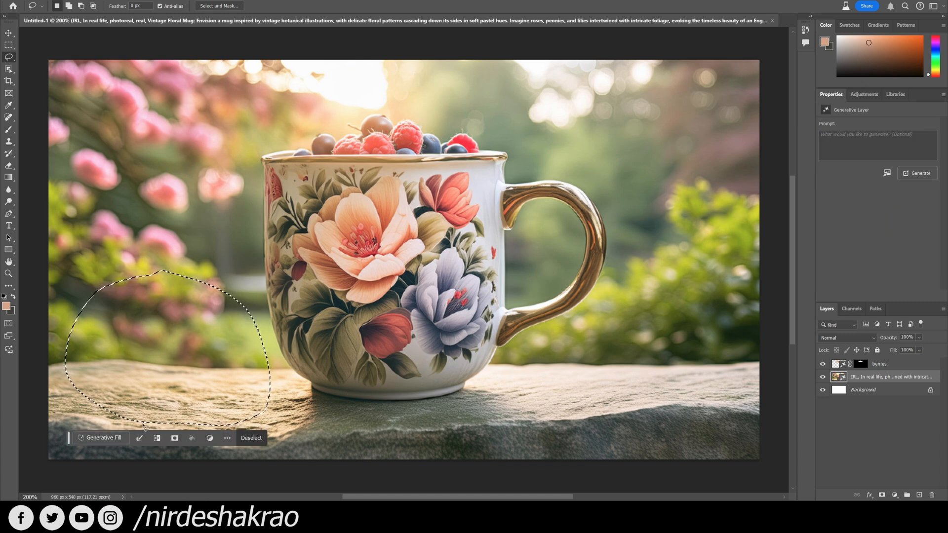
left_click(103, 437)
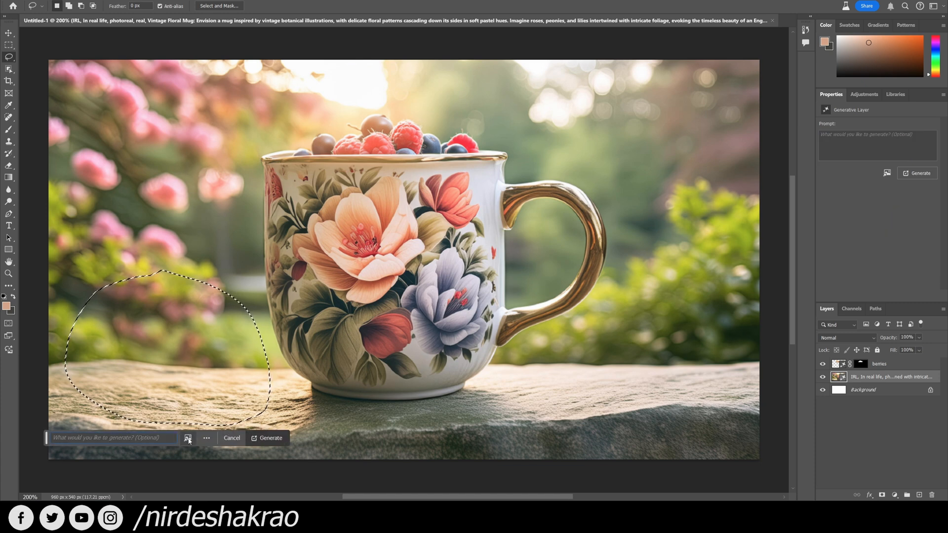
mouse_move(189, 440)
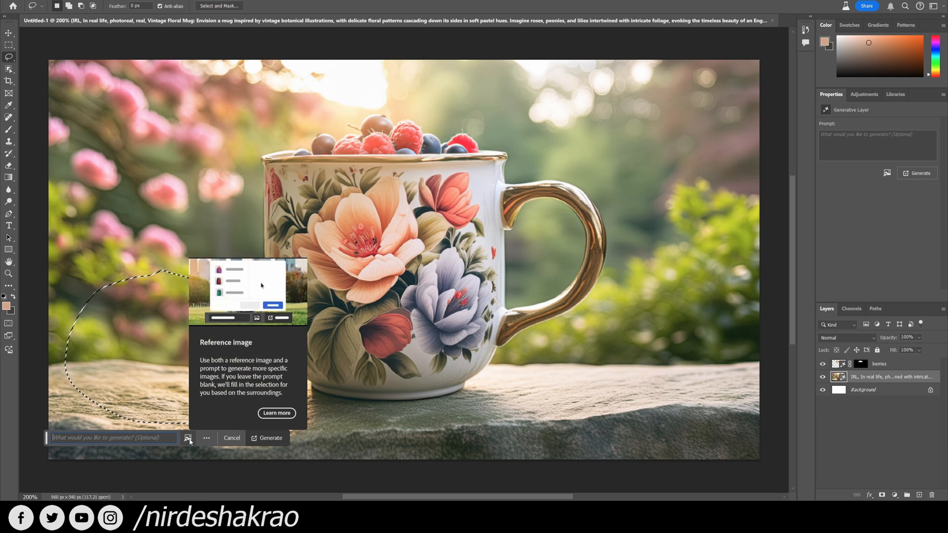
left_click(190, 440)
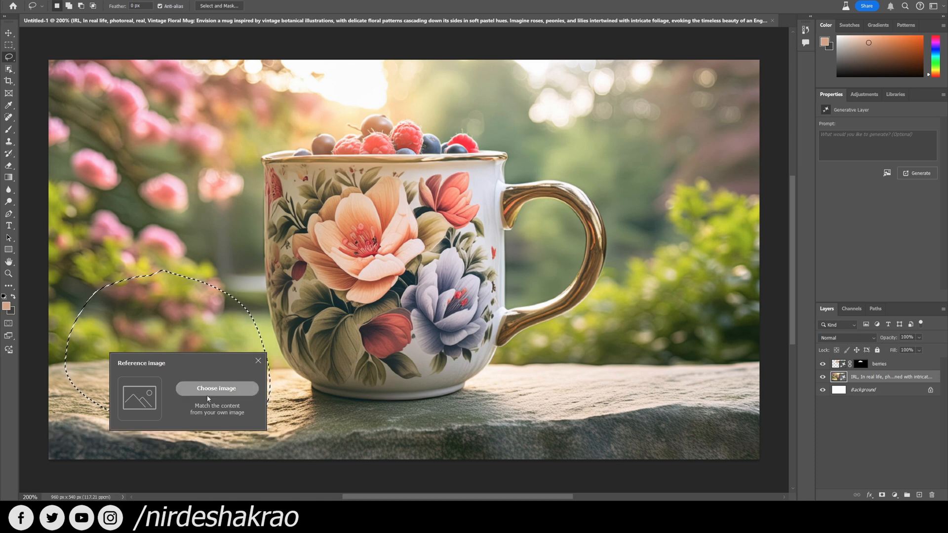
left_click(208, 395)
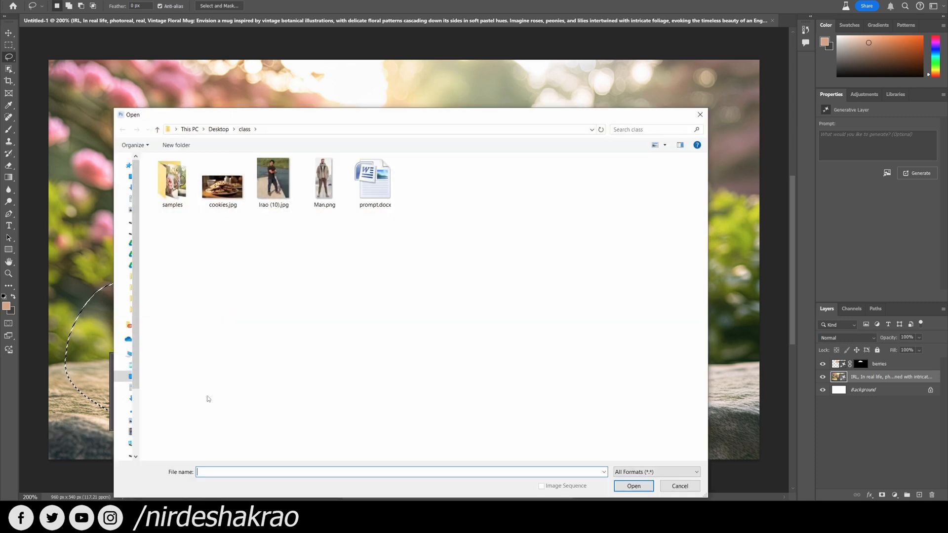
left_click(218, 192)
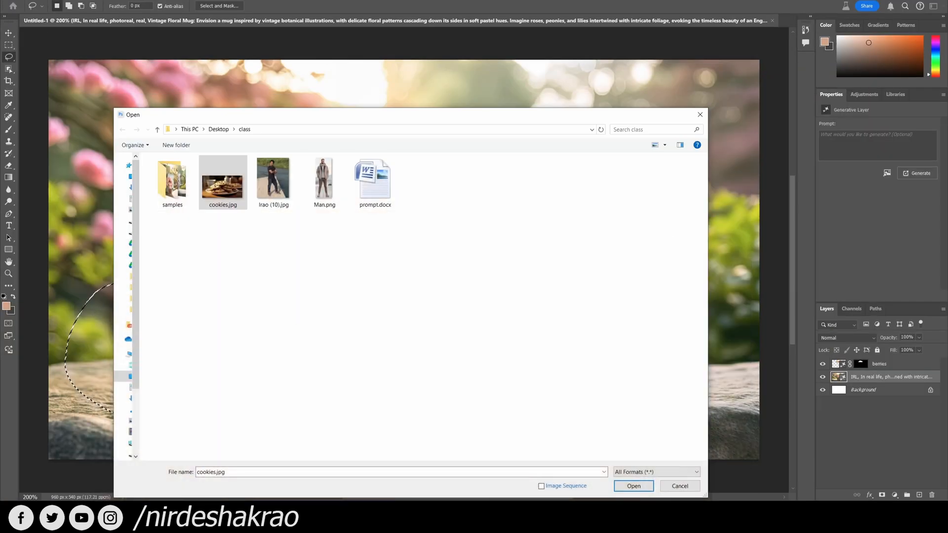
key("Return")
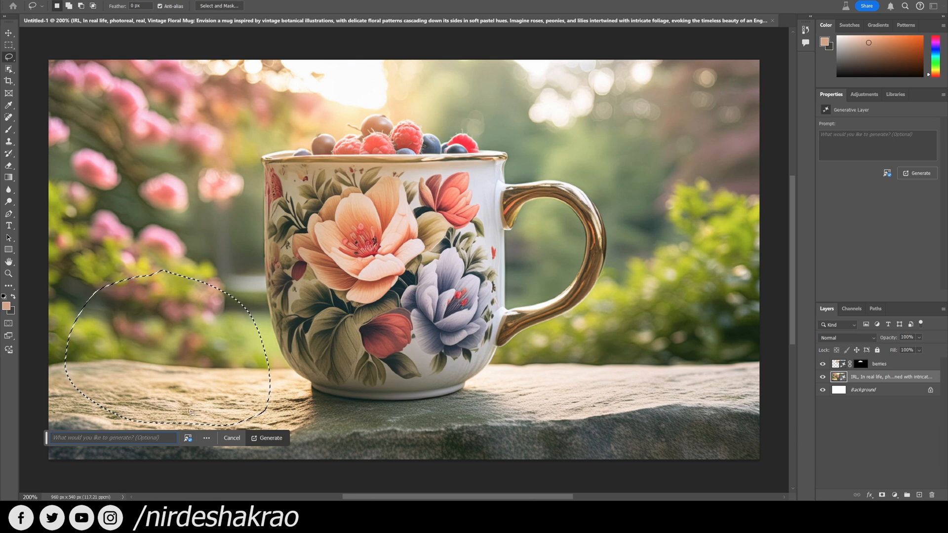
left_click(276, 444)
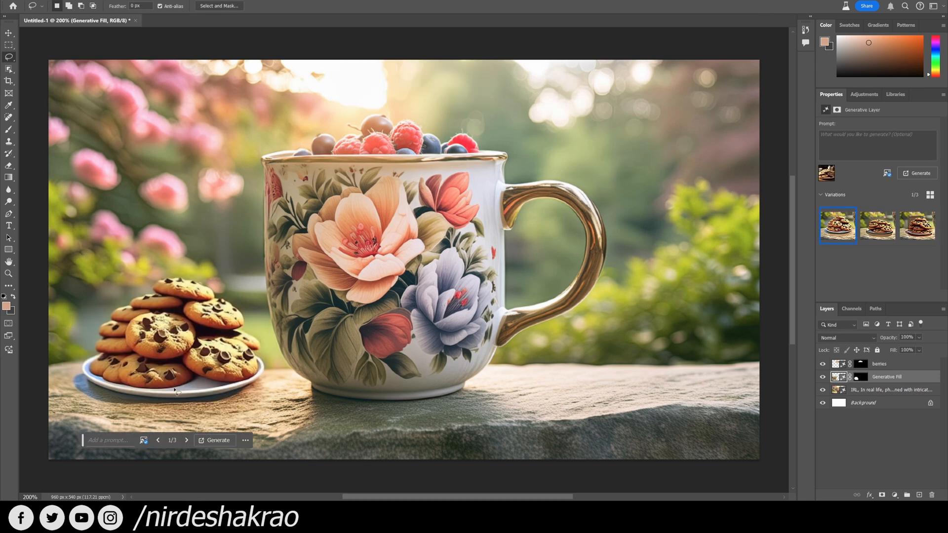
Compare the variations of the generated cookie plate and return to the first one.
left_click(882, 227)
left_click(918, 225)
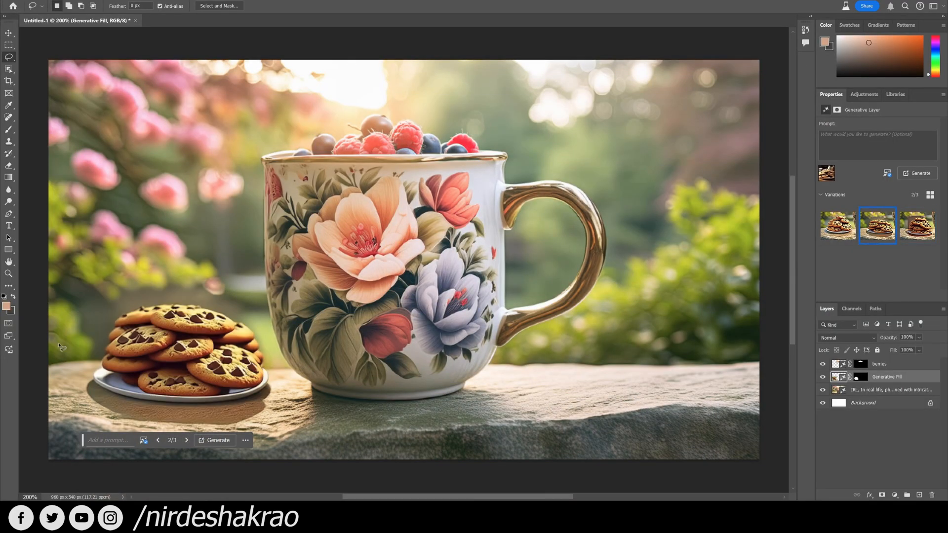
left_click(843, 228)
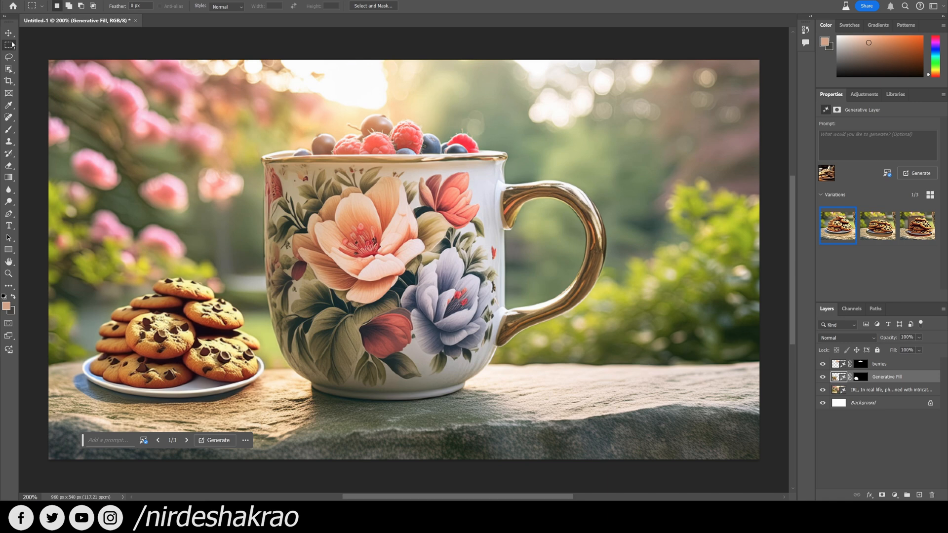
Select the stack of cookies and its plate using the Object Selection tool.
left_click(9, 70)
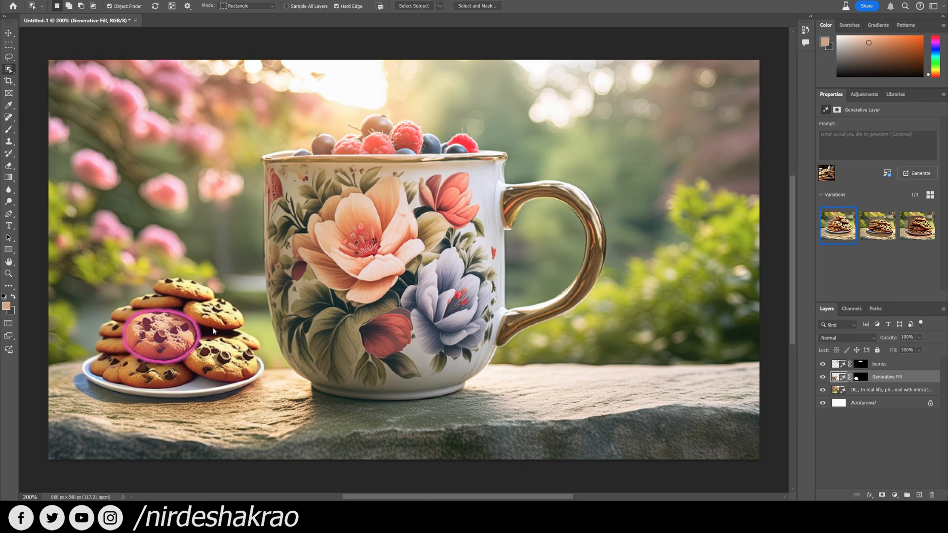
left_click(168, 341)
left_click(218, 318, "shift")
left_click(217, 361, "shift")
left_click(181, 289, "shift")
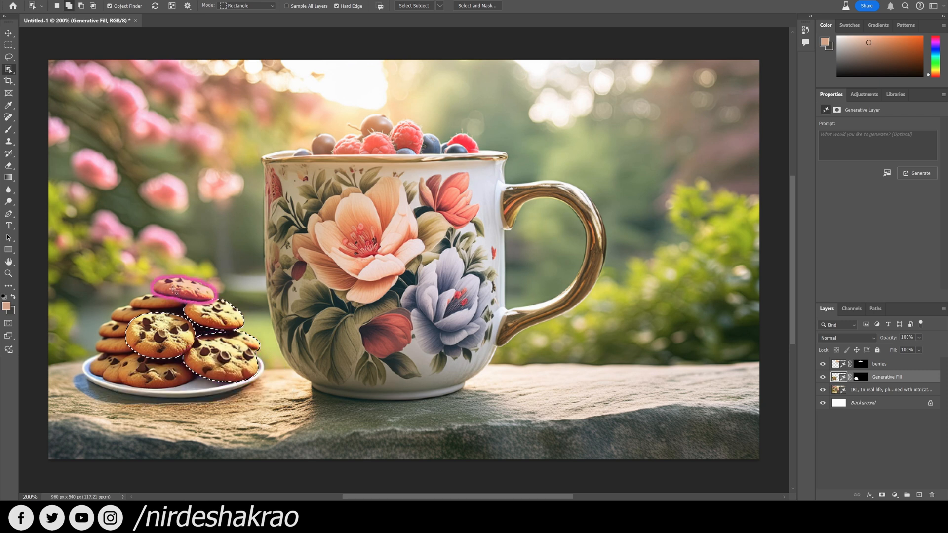
left_click(143, 302, "shift")
left_click_drag(58, 291, 273, 412)
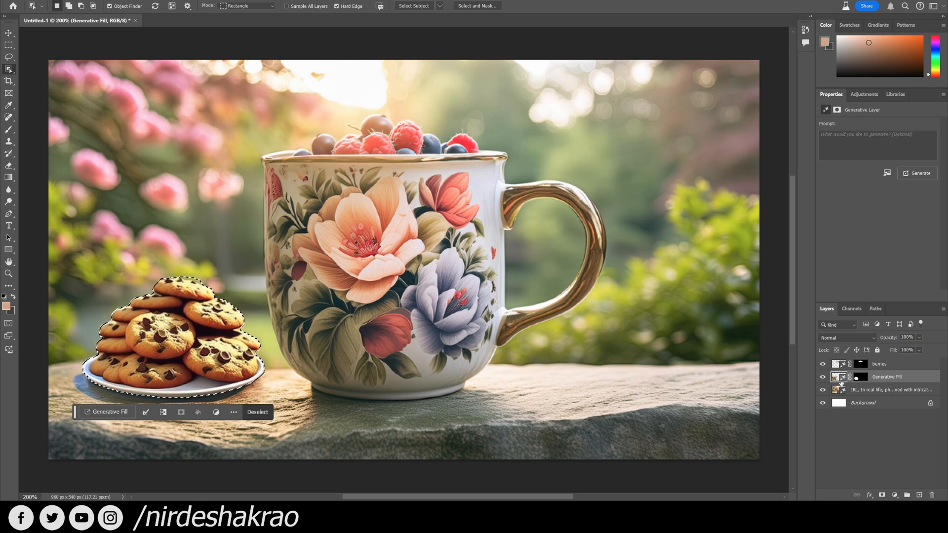
Invert the cookie selection, brush black on the Generative Fill layer's mask around the plate, and deselect.
left_click(841, 380, "ctrl")
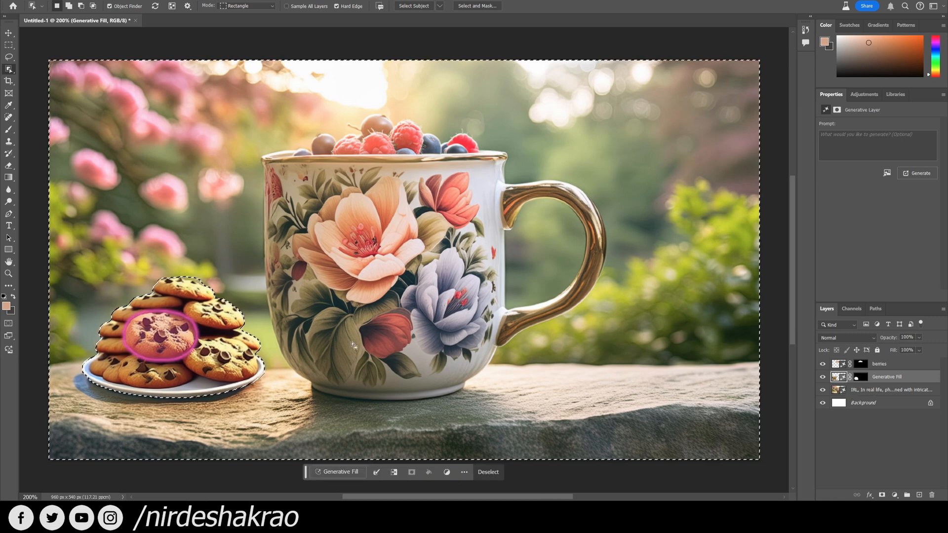
left_click(859, 377)
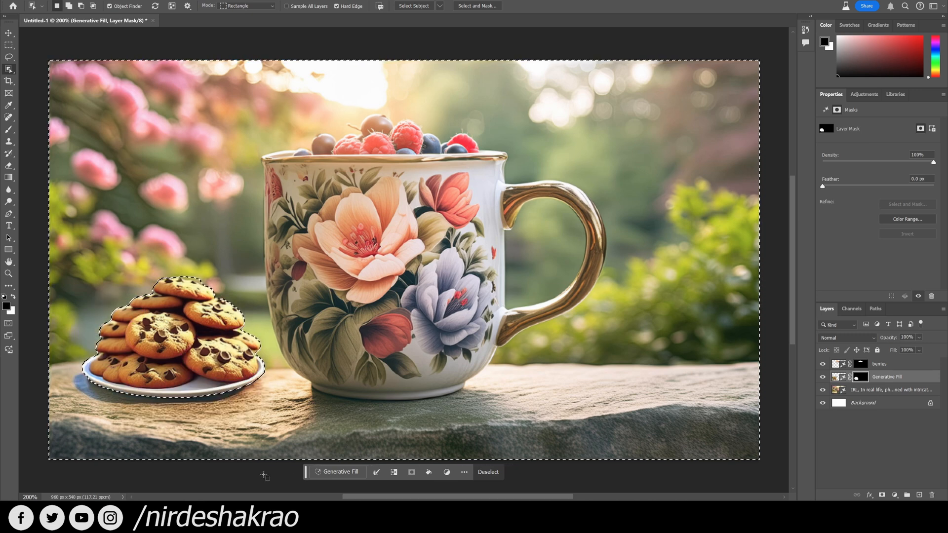
key("b")
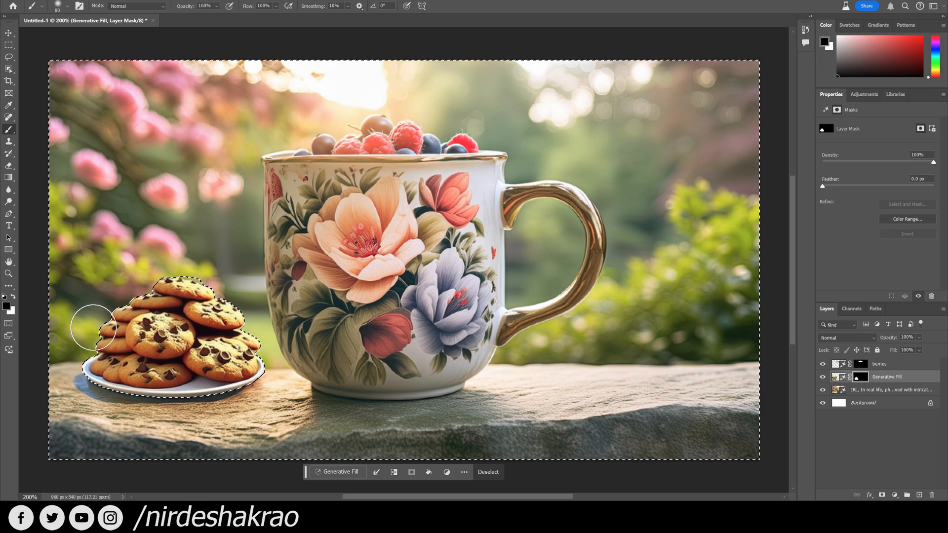
key("ctrl+d")
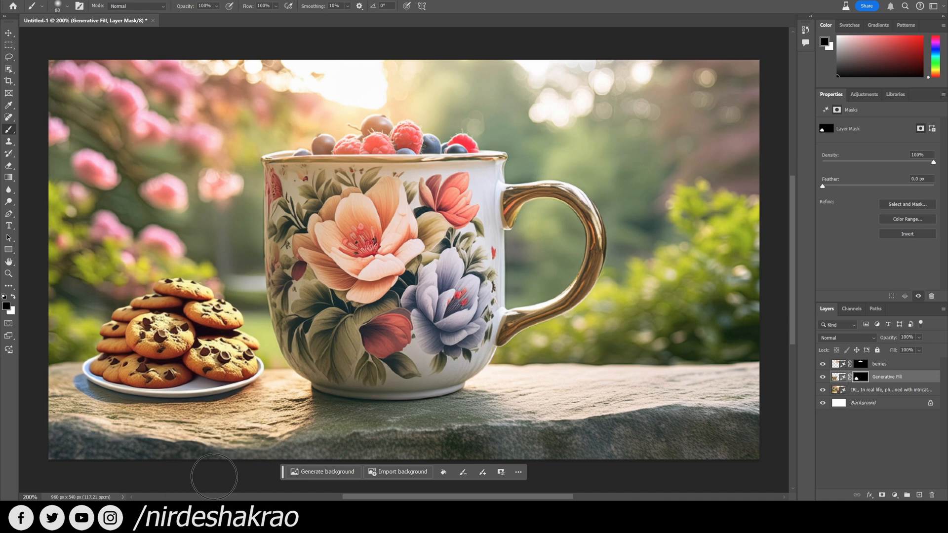
left_click(218, 512)
left_click(219, 512)
Create a new 800 × 800 px document at 117.21 pixels/centimeter with a white background.
key("m")
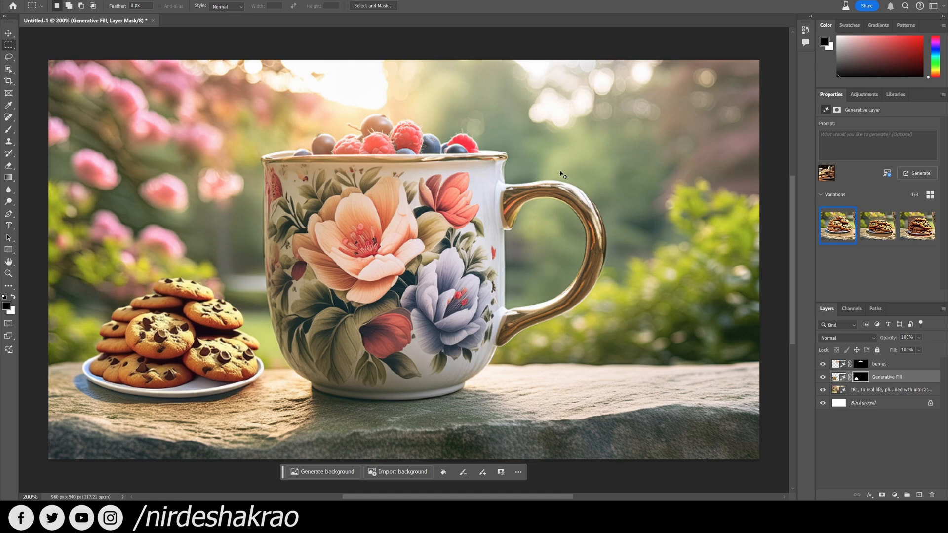
key("ctrl+n")
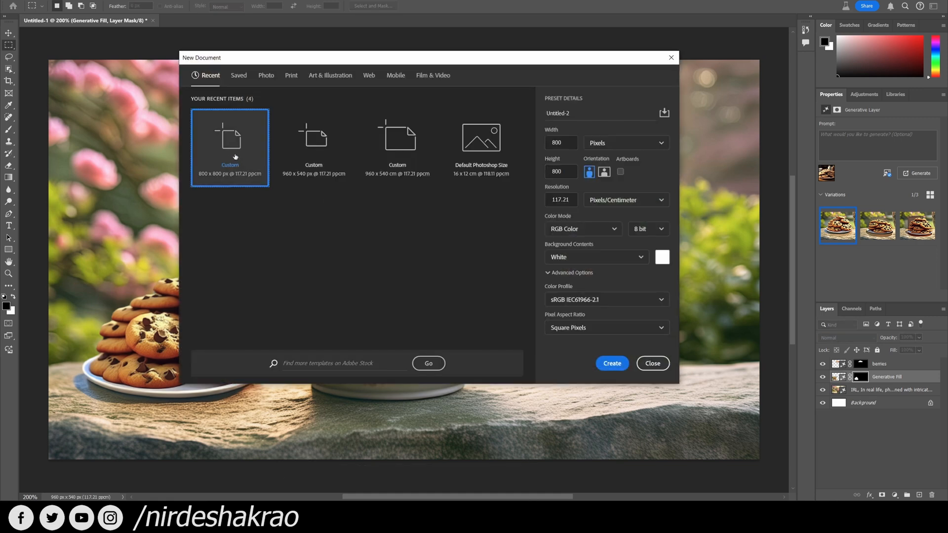
left_click(615, 366)
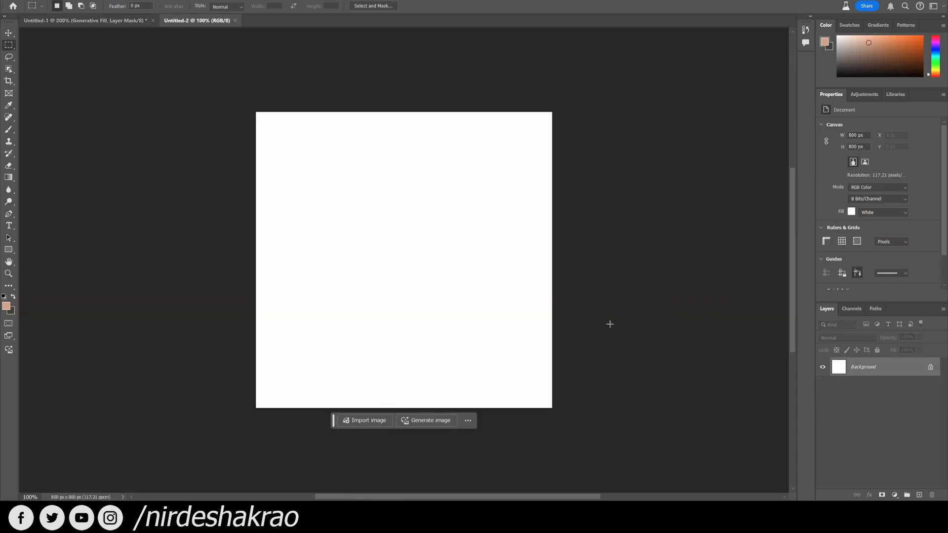
Generate a Photo with the Hyper realistic effect: smiling young woman like Tifa from Final Fantasy seven, medium portrait, twilight, orange-lit South East Asian city background.
left_click(433, 423)
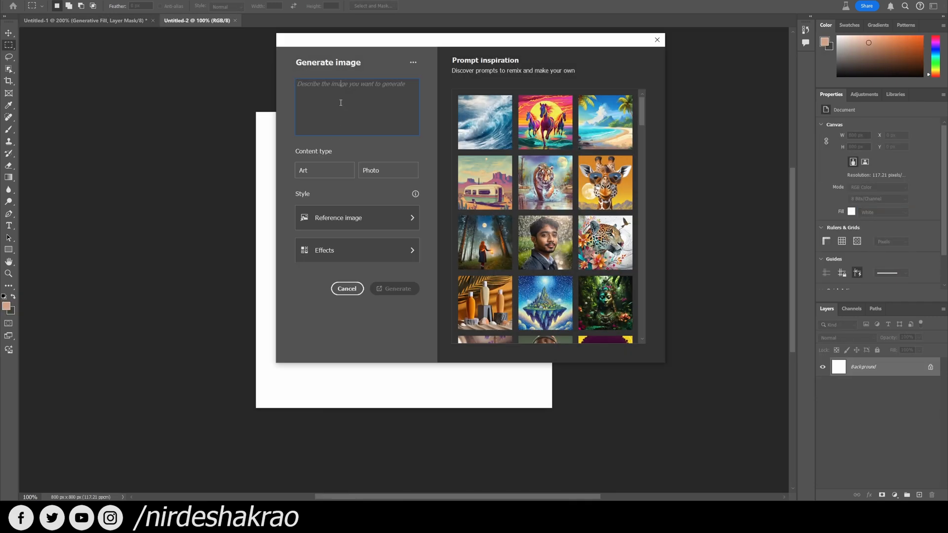
type("Create young woman picture. Look alike Tifa from final fantasy seven. A portrait photo medium shot. Slightly smiling. Take a shot by dslr camera and 85 focal length lens. Cinematic lighting and shade on hair from back.take from a twilight time. A back ground is a city from south east asia with a orange tone lighting.")
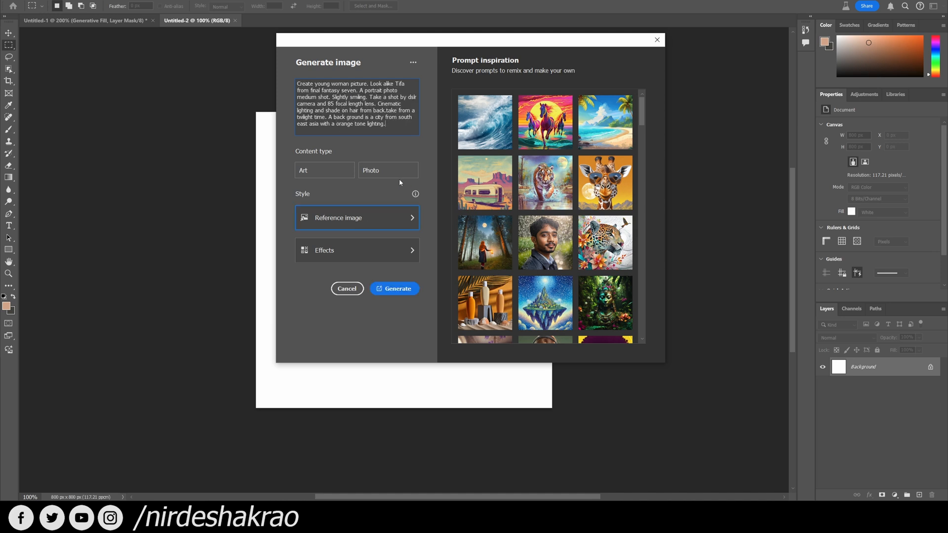
left_click(380, 170)
left_click(365, 255)
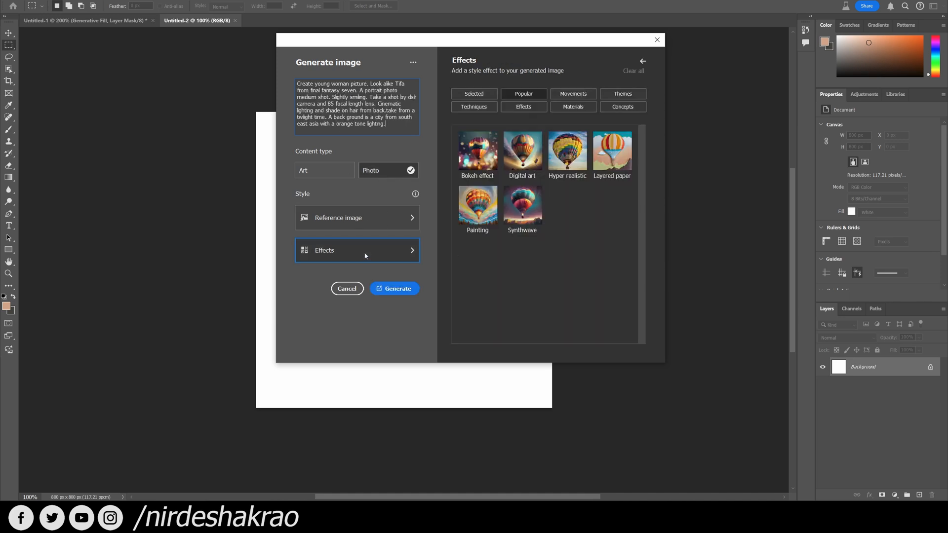
left_click(567, 150)
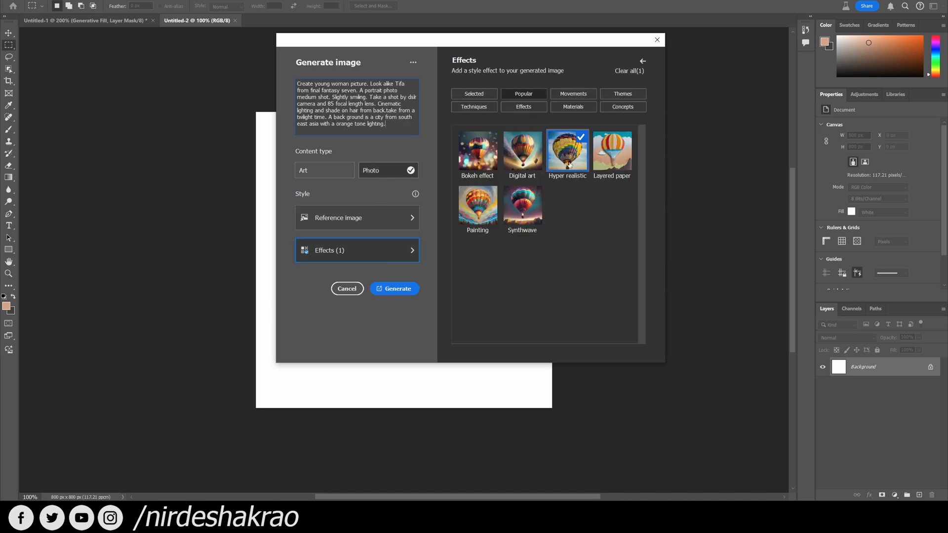
left_click(395, 289)
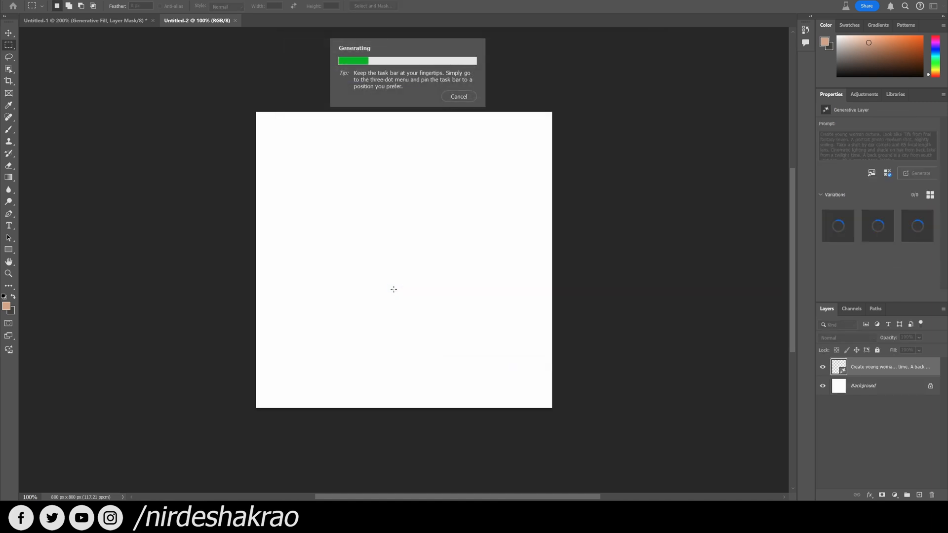
Compare the generated portrait variations and return to the first one.
left_click(878, 225)
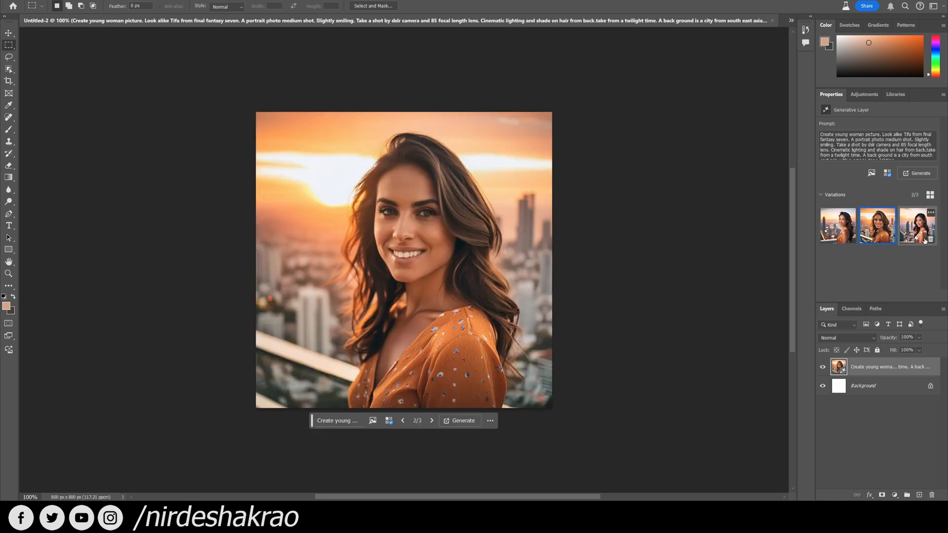
left_click(917, 225)
left_click(836, 227)
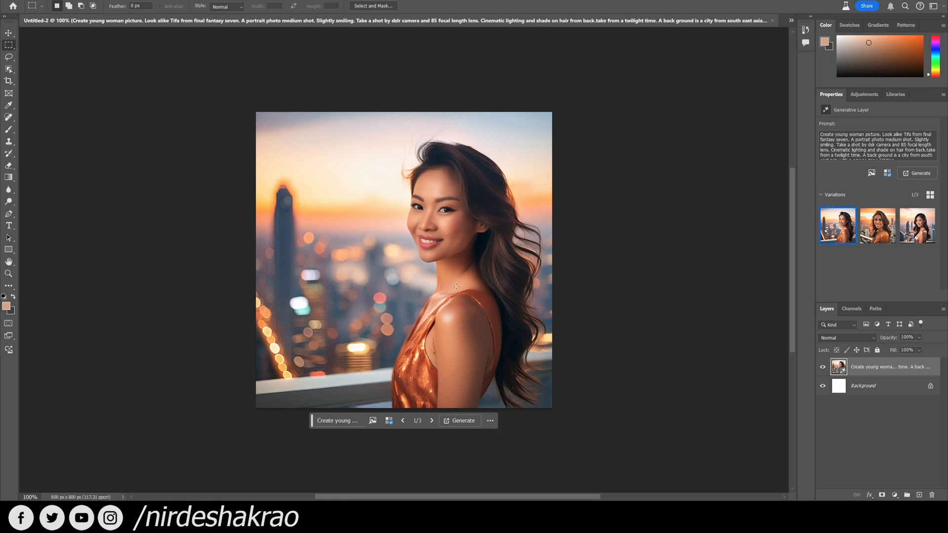
Merge the generated portrait with the Background layer and remove the background behind the woman.
left_click(862, 389)
key("ctrl+shift+e")
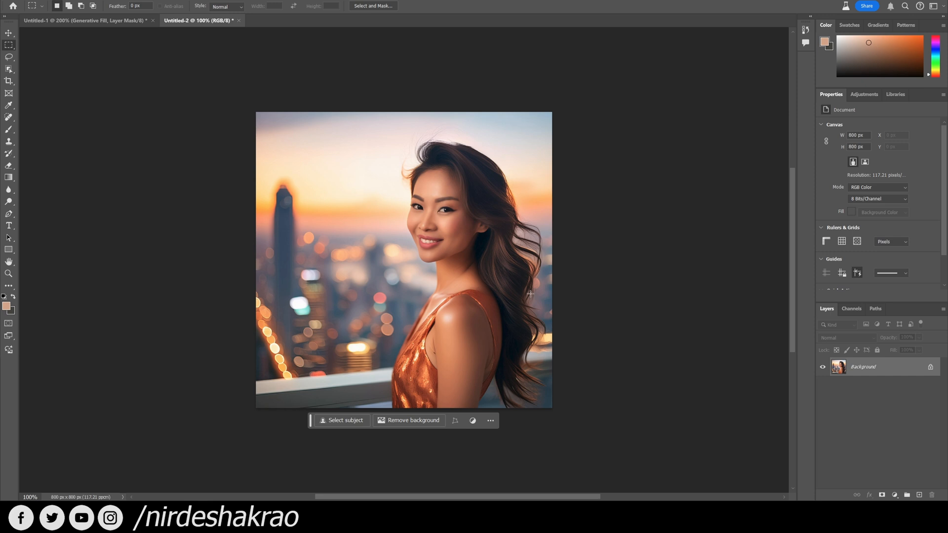
left_click(406, 421)
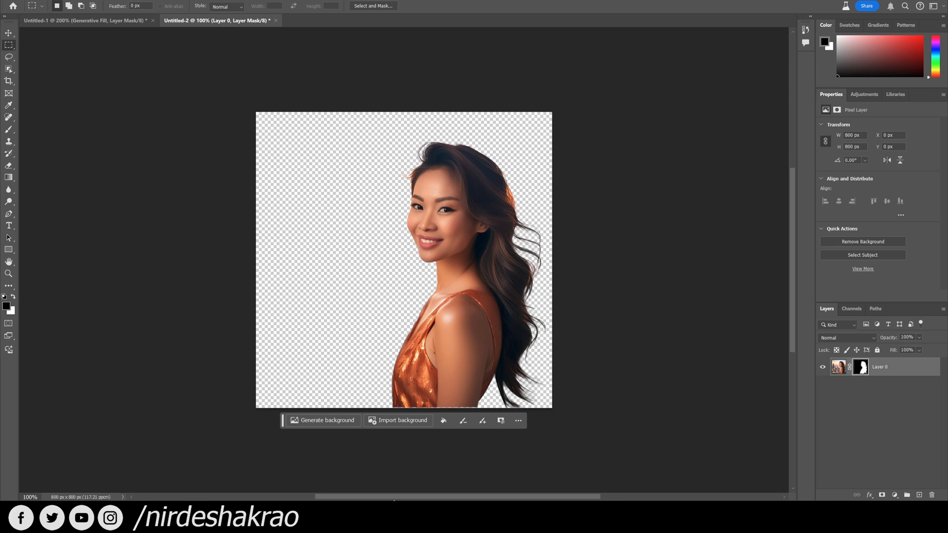
Generate a new background behind the woman with the prompt "mountain top, clouds in sky, beautiful sky, sunset, golden hour, cinematic".
left_click(317, 422)
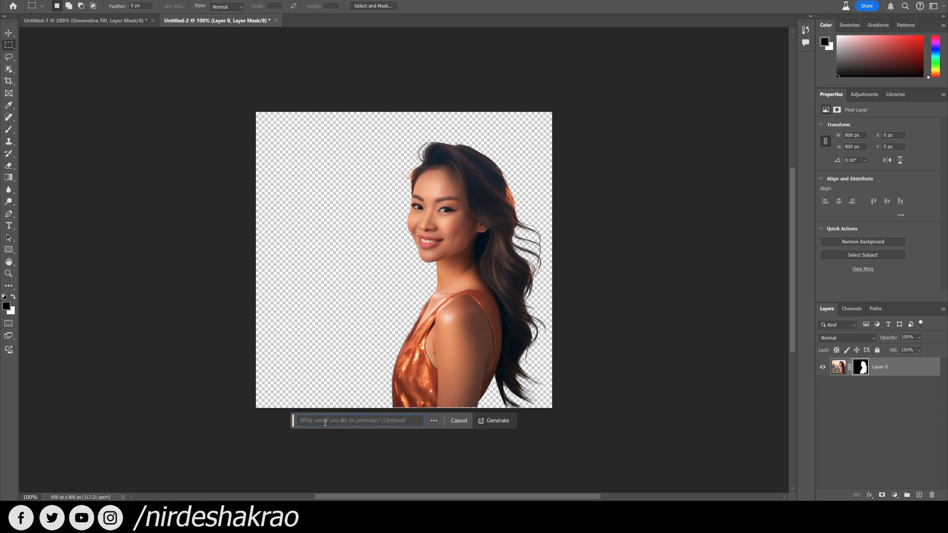
type("mountain")
type(" top, clouds ")
type("in sky, beautiful sk")
type("y, suns")
type("et, golden hour, cinematic")
left_click(498, 421)
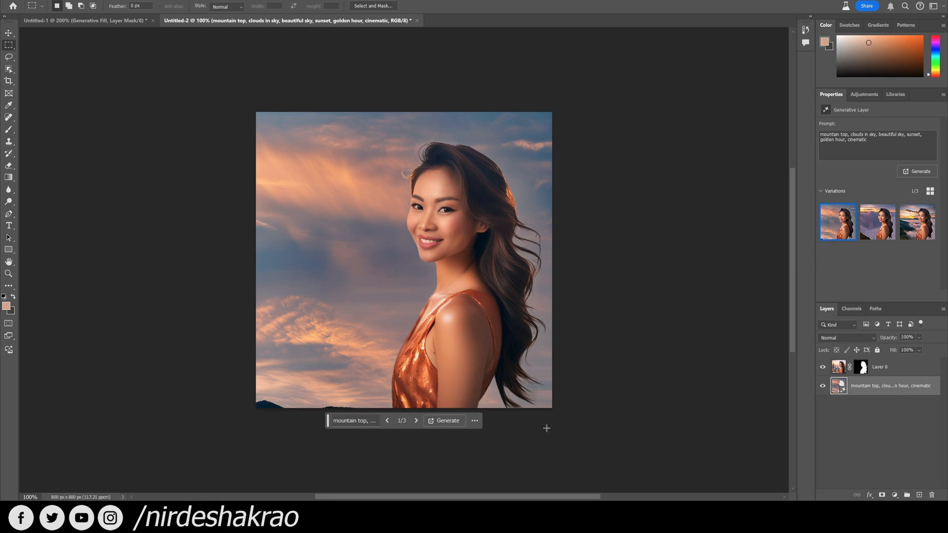
Compare the three mountain-top background variations and choose the third, with the sunset above a cloud-filled valley.
left_click(880, 223)
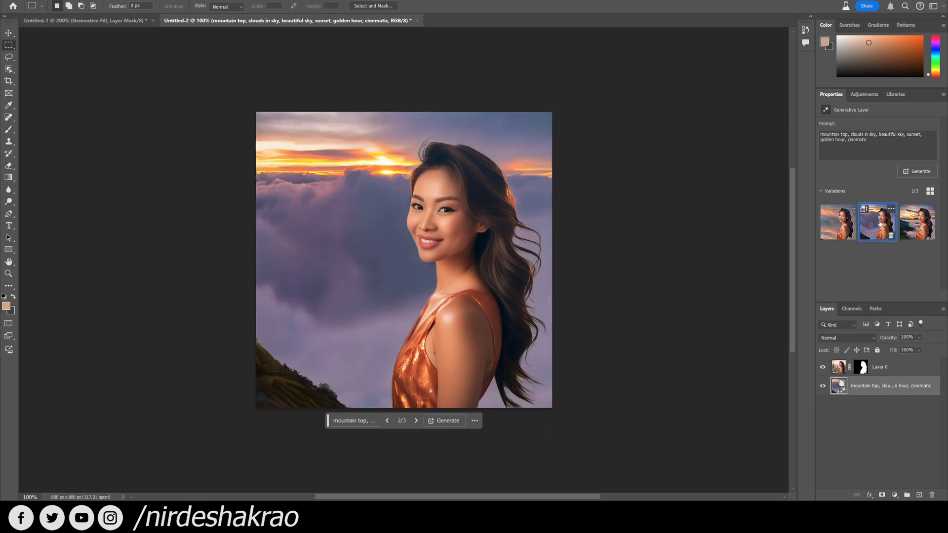
left_click(919, 226)
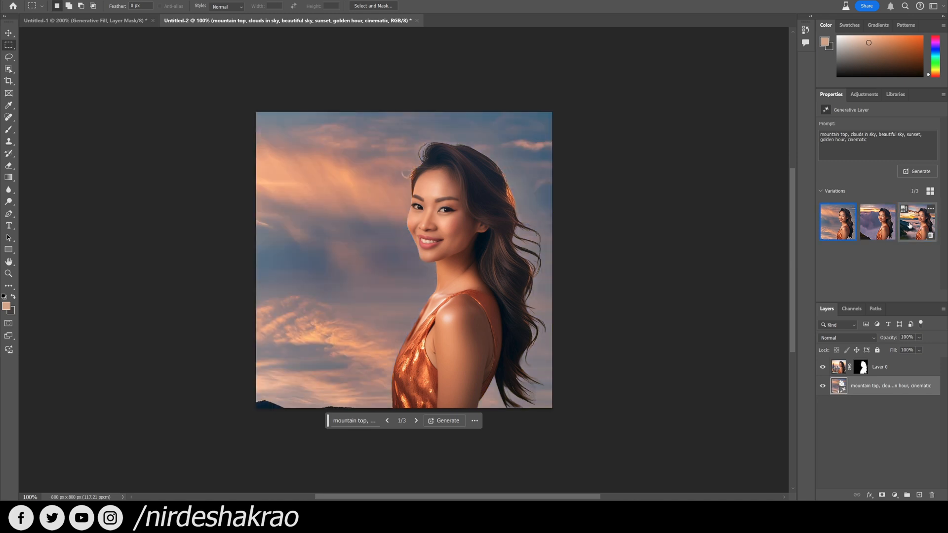
left_click(910, 226)
left_click(888, 226)
left_click(838, 226)
left_click(920, 225)
left_click(835, 228)
left_click(876, 223)
left_click(917, 225)
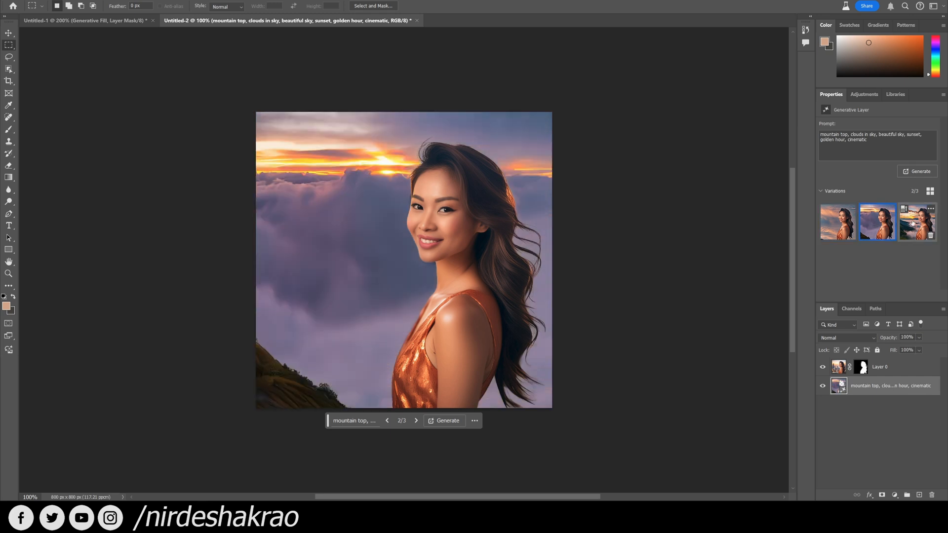
left_click(835, 225)
left_click(881, 225)
left_click(918, 232)
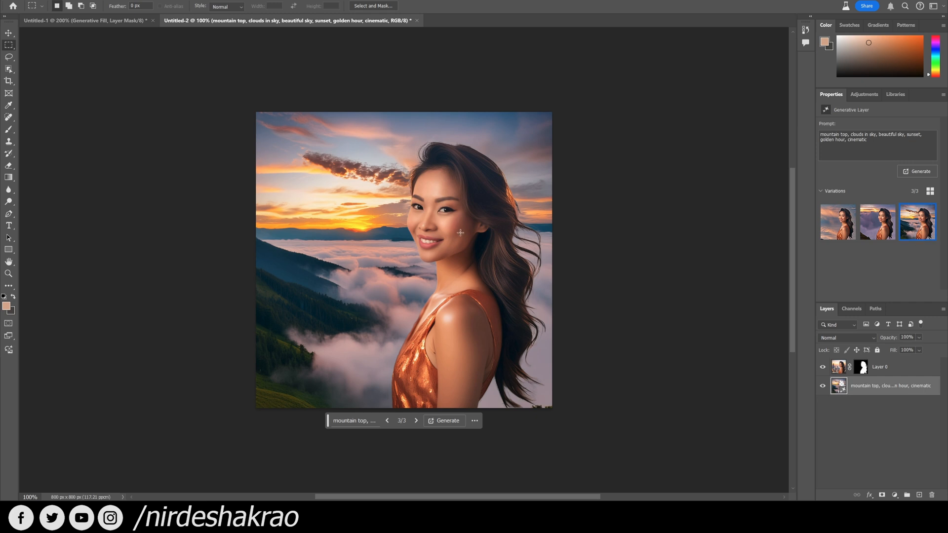
Generate backgrounds similar to the third mountain-top variation and look through the new results.
mouse_move(930, 233)
left_click(931, 209)
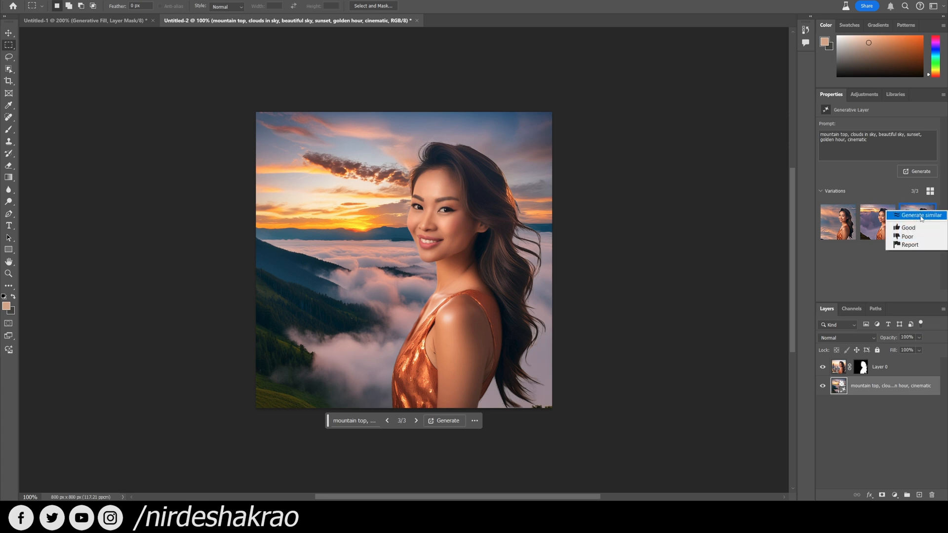
left_click(922, 216)
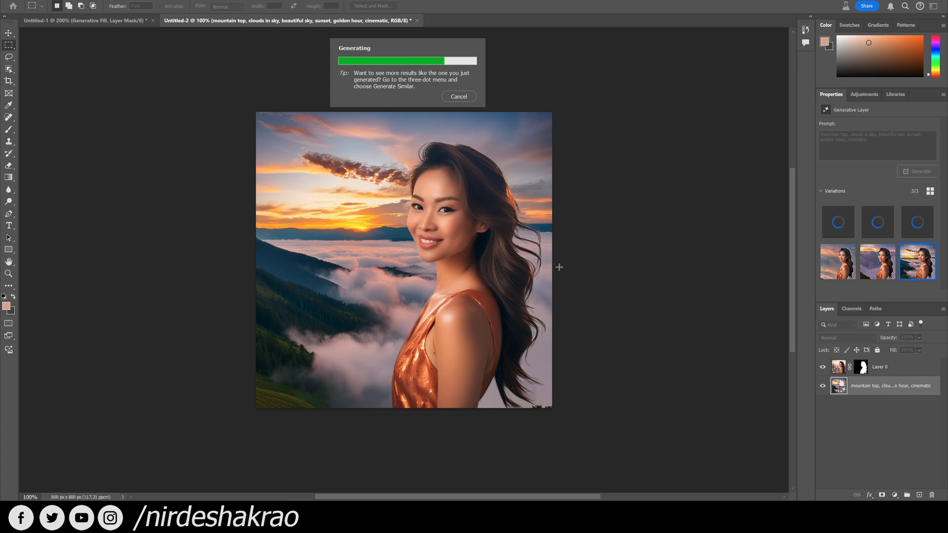
left_click(872, 218)
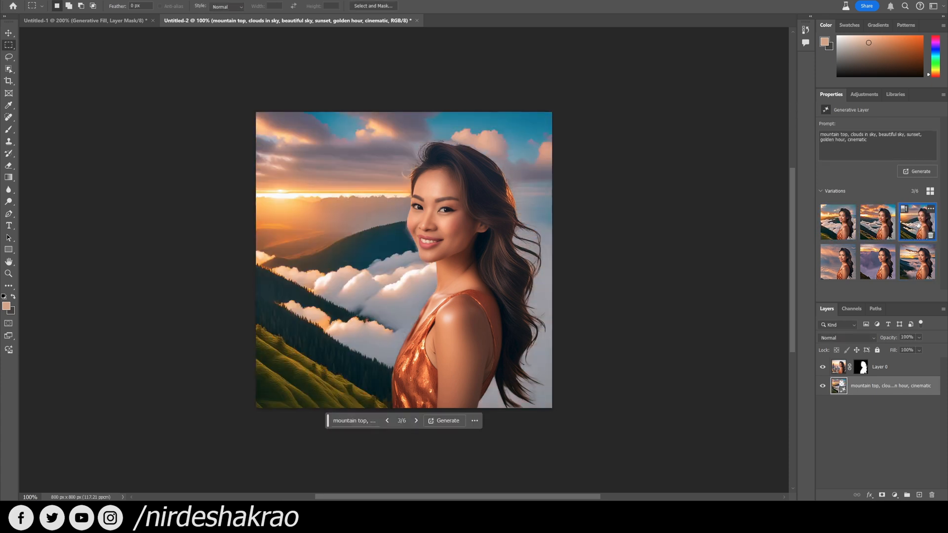
left_click(842, 222)
Switch to the first original background, the orange cloudy sky, and generate variations similar to it.
left_click(839, 262)
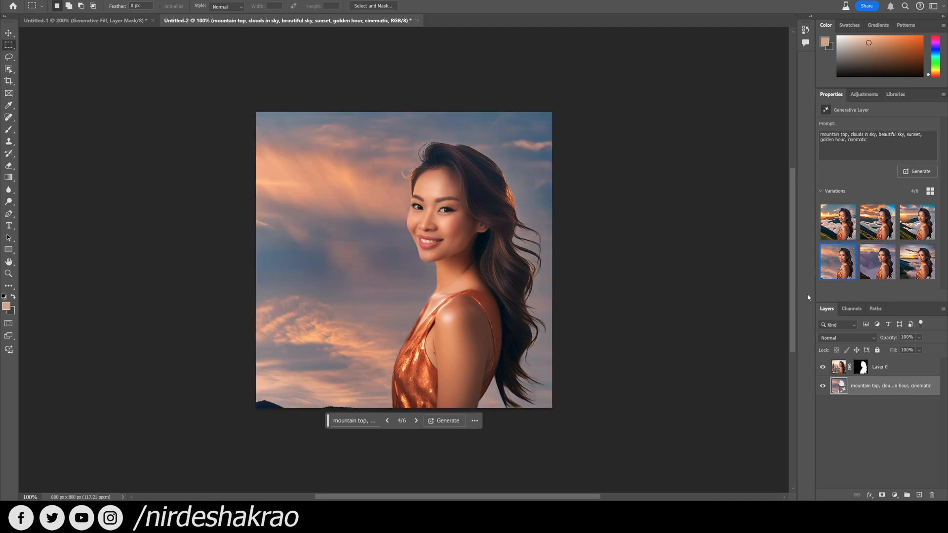
left_click(852, 250)
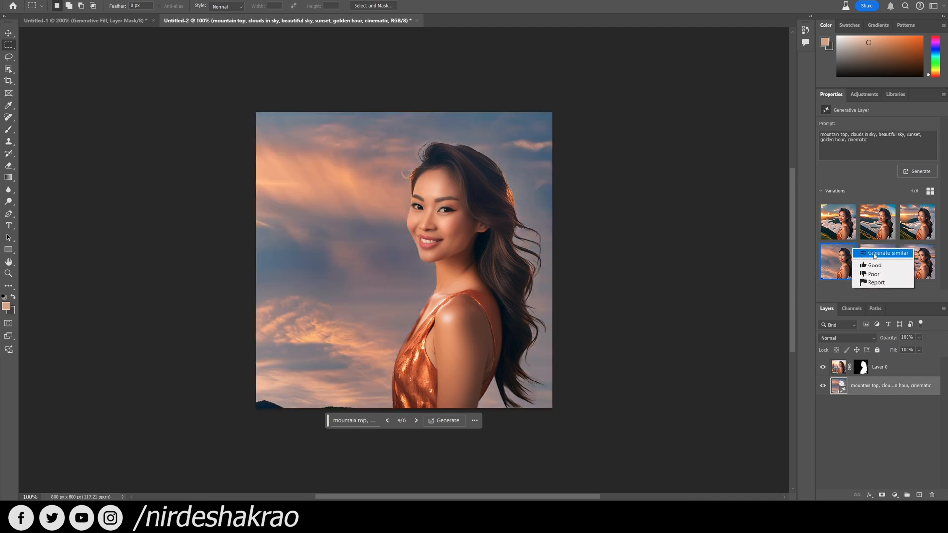
left_click(875, 255)
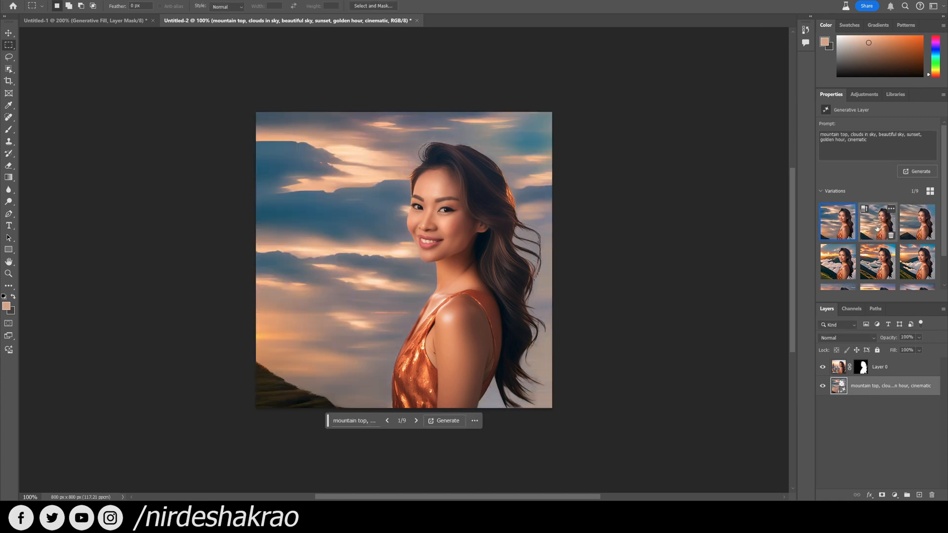
Compare the newest sky variations and choose the first one as the background.
left_click(912, 229)
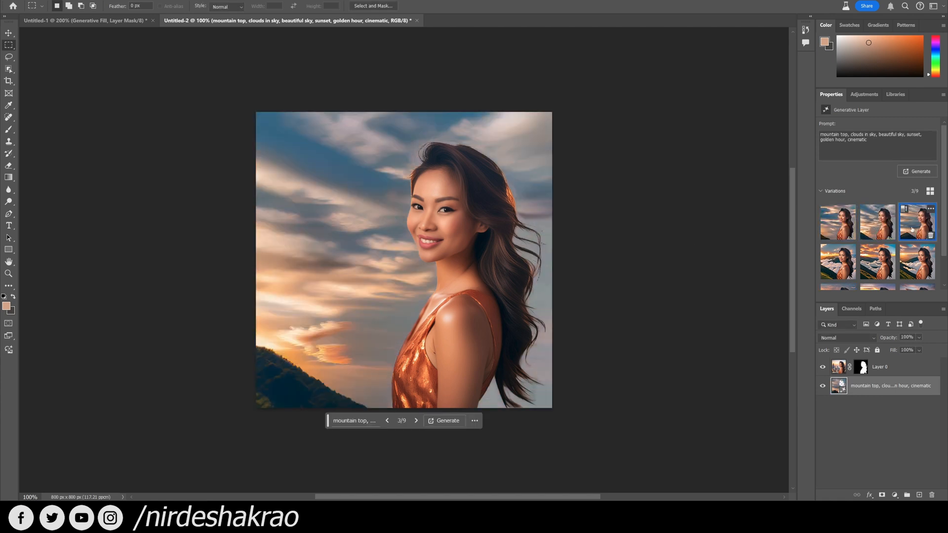
scroll(879, 222, "down", 1)
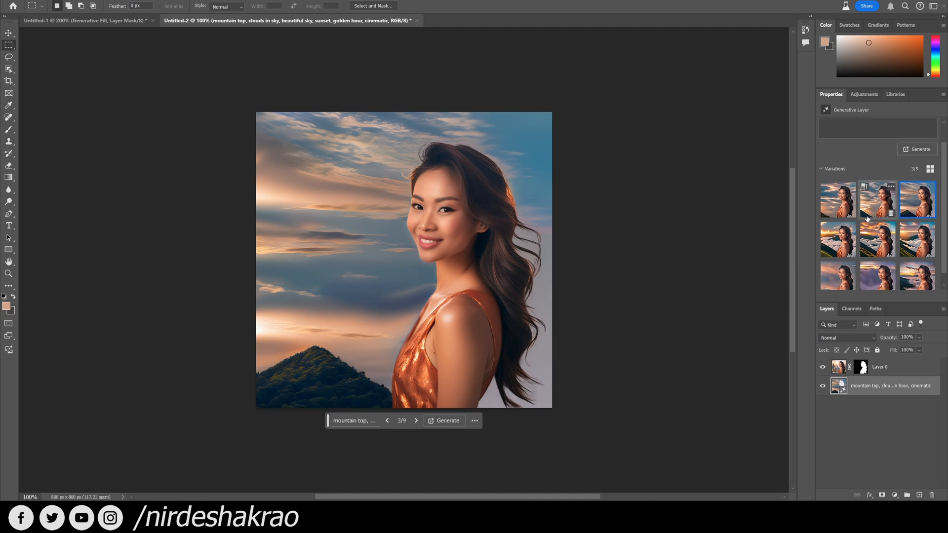
left_click(836, 208)
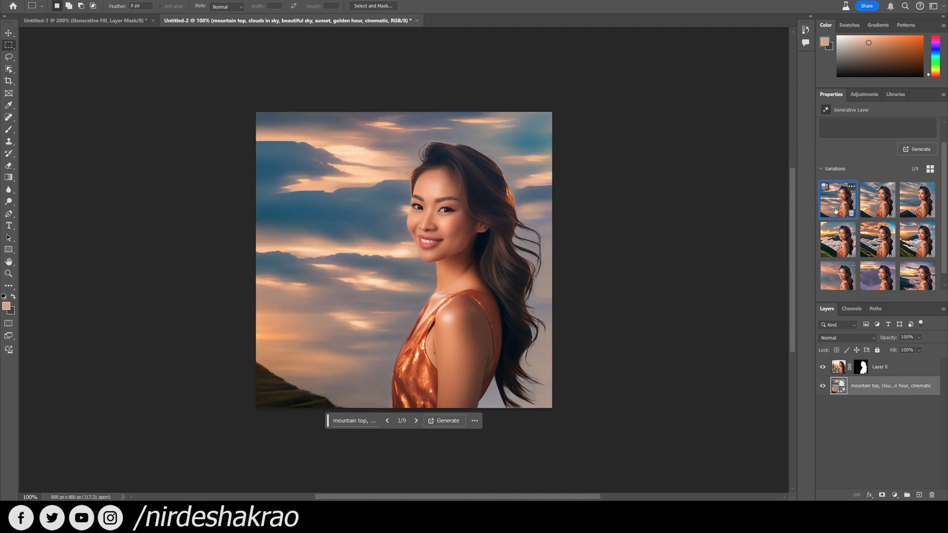
Merge the portrait and sky layers, and extend the canvas downward to about 1262 px tall with Generative Expand and no prompt.
left_click(886, 372)
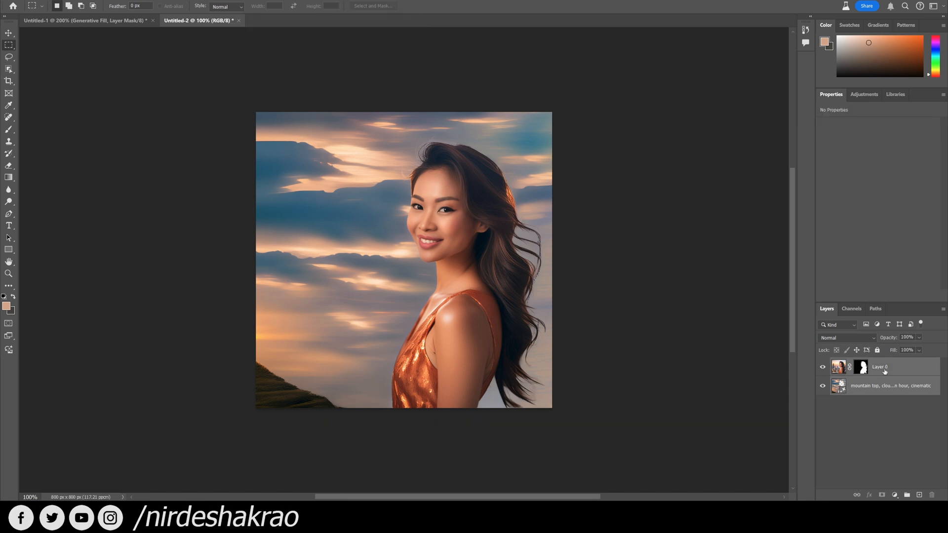
key("ctrl+shift+e")
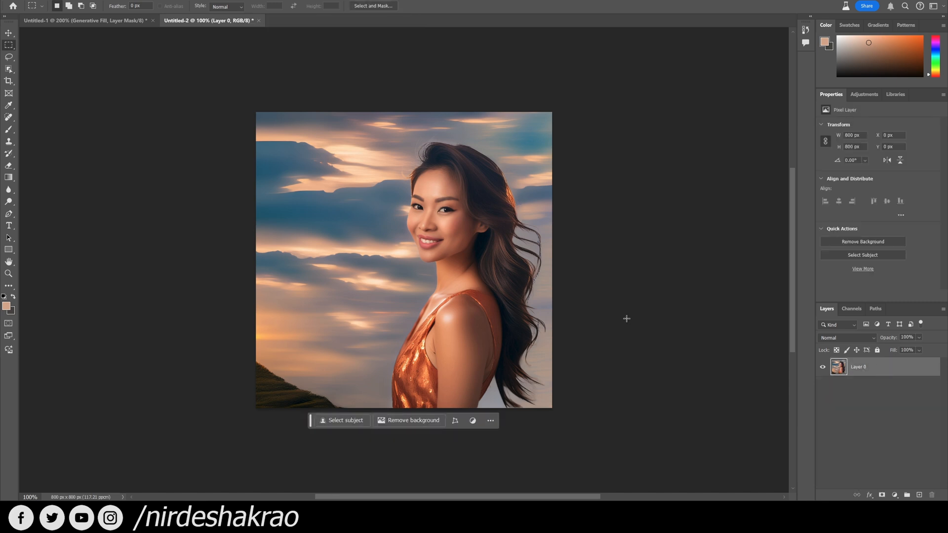
left_click(9, 80)
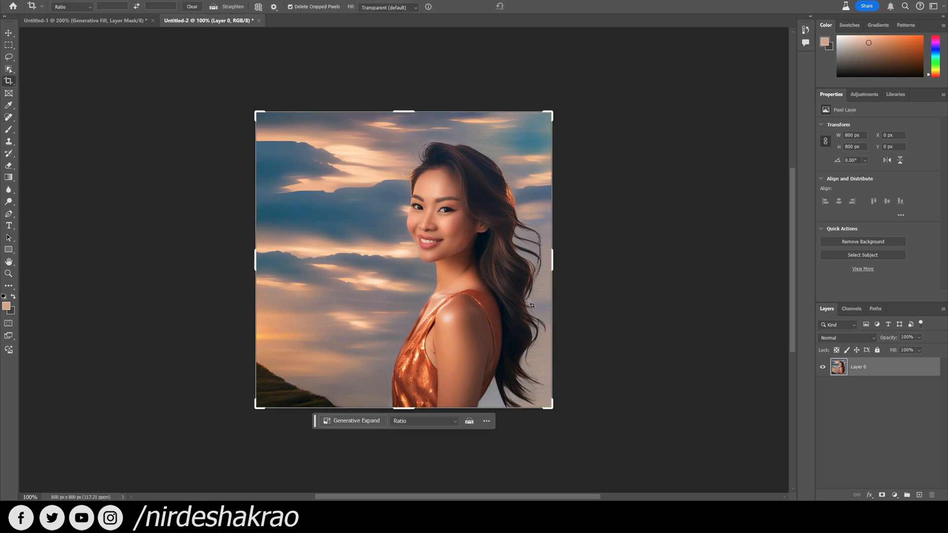
scroll(464, 326, "down", 1)
scroll(464, 326, "down", 3)
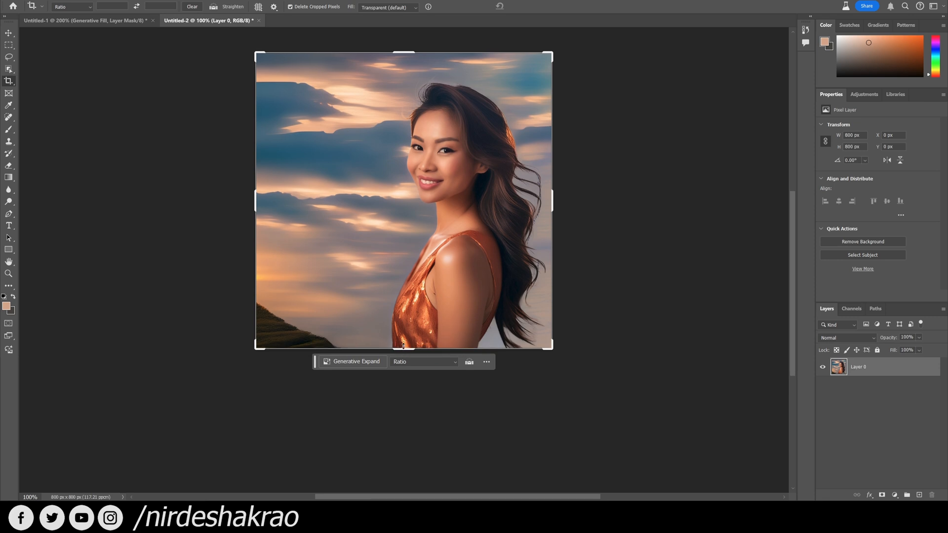
left_click_drag(403, 351, 398, 437)
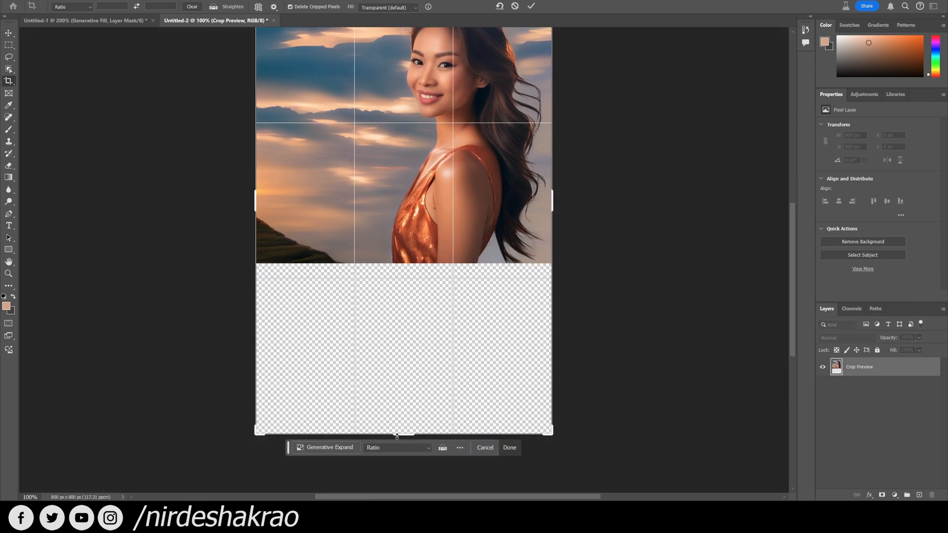
left_click(329, 449)
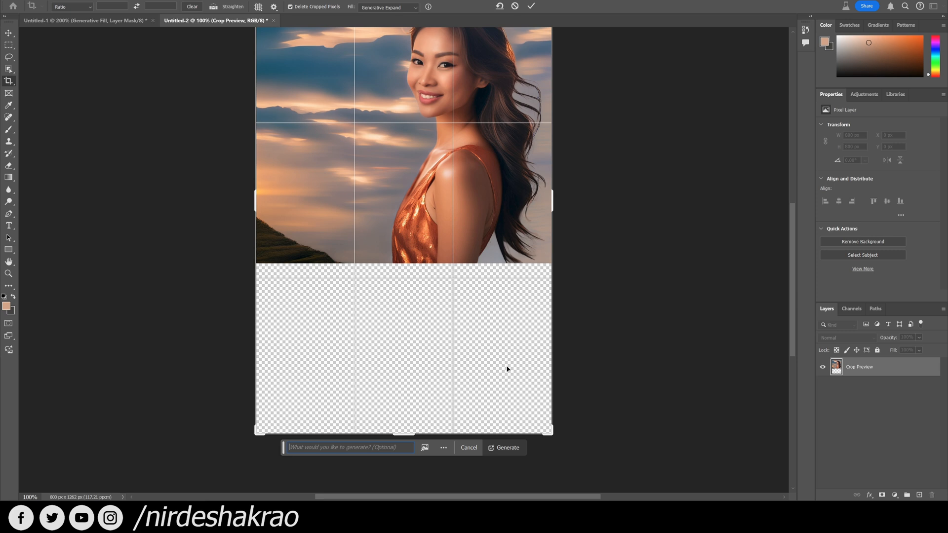
left_click(507, 448)
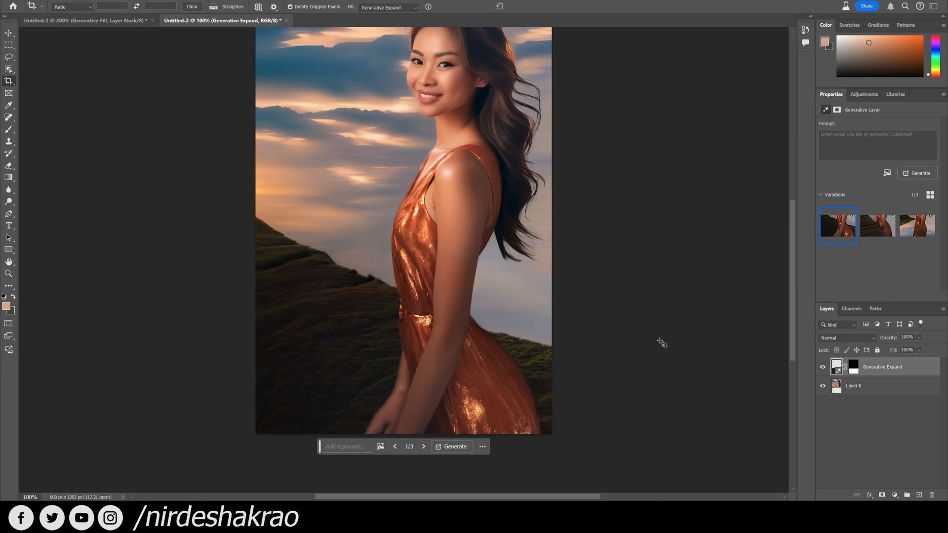
Compare the three expanded variations and generate more results similar to the first one, with the belted dress against the dark hillside.
left_click(877, 231)
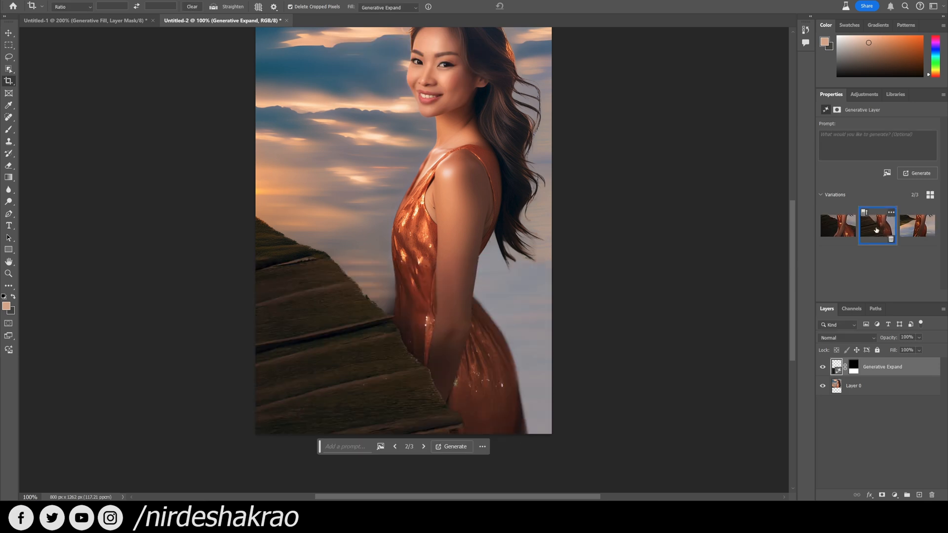
left_click(925, 230)
left_click(839, 232)
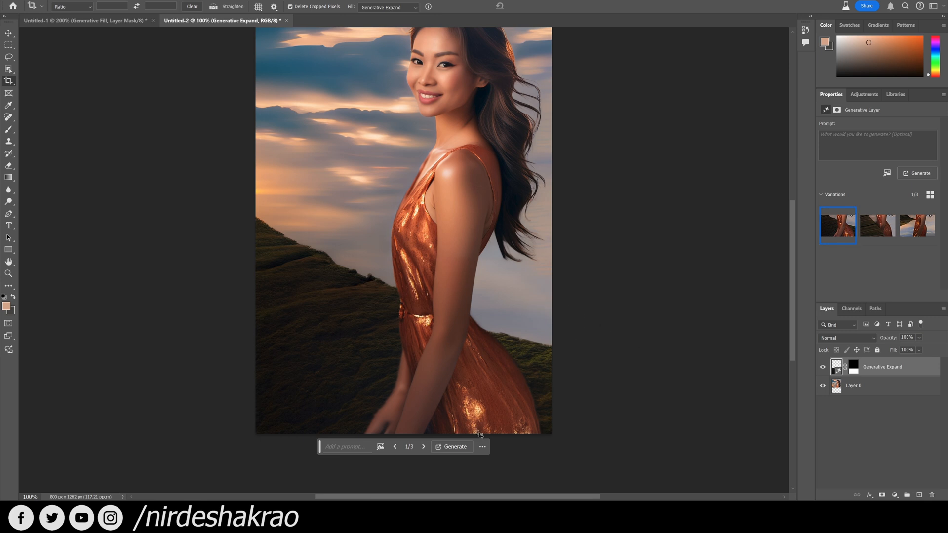
left_click(852, 215)
left_click(882, 218)
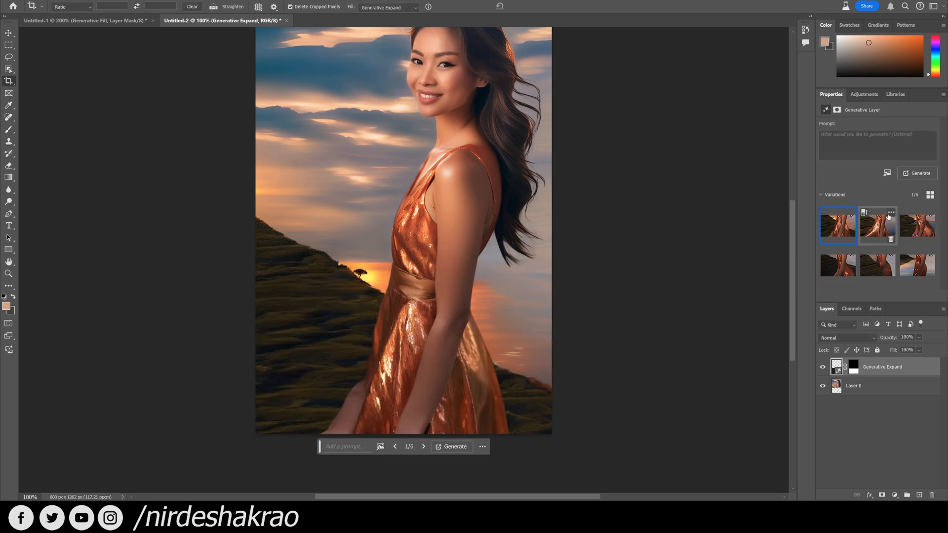
Compare the new expanded variations and generate more results similar to the first, with the small tree and setting sun on the hillside.
left_click(908, 232)
left_click(878, 226)
key("ctrl+minus")
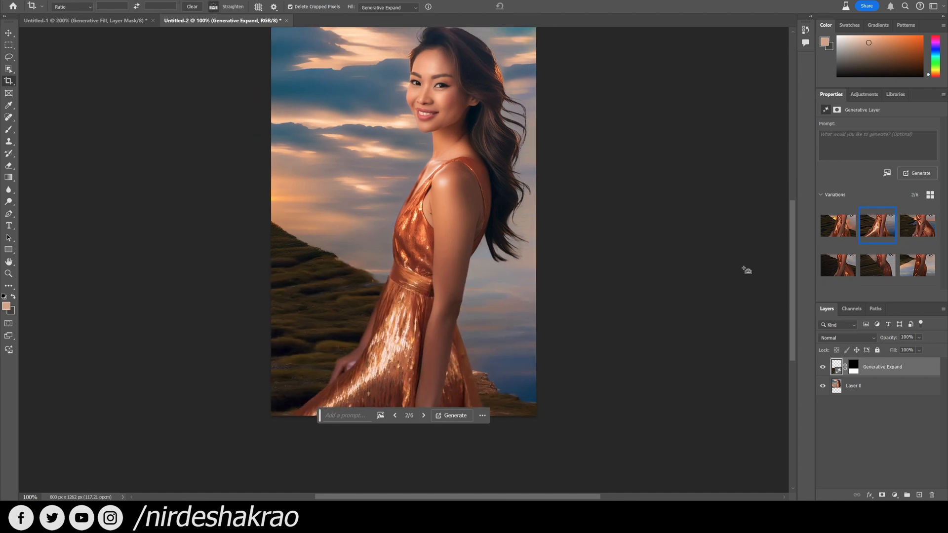
key("ctrl+plus")
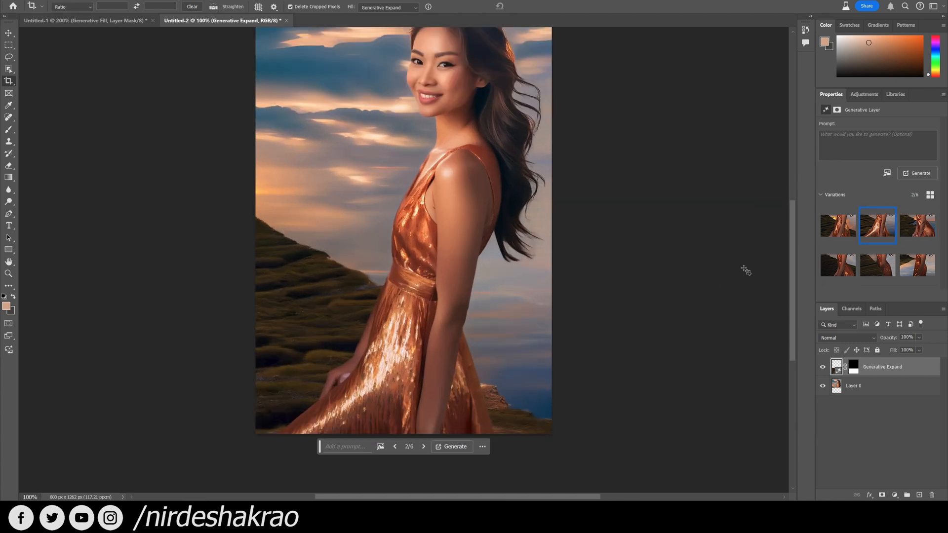
left_click(851, 235)
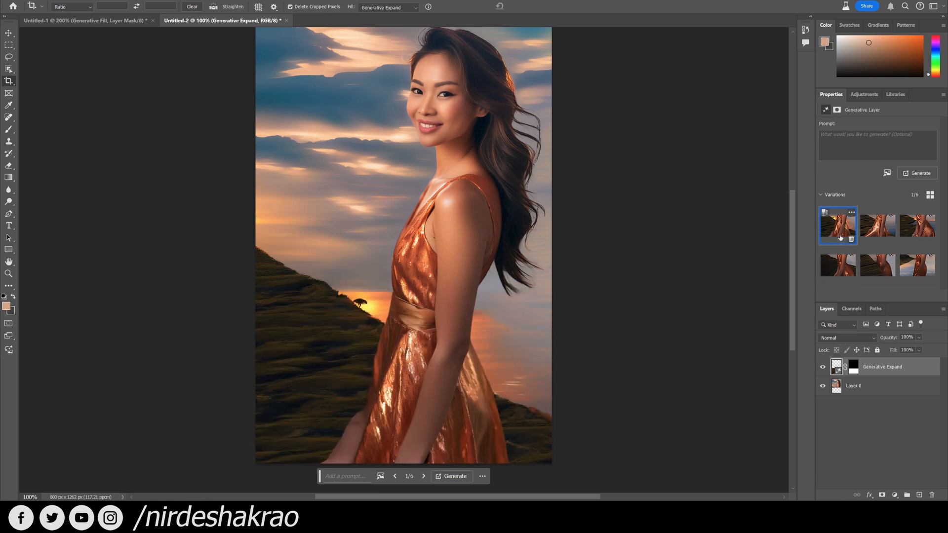
left_click(852, 213)
left_click(886, 217)
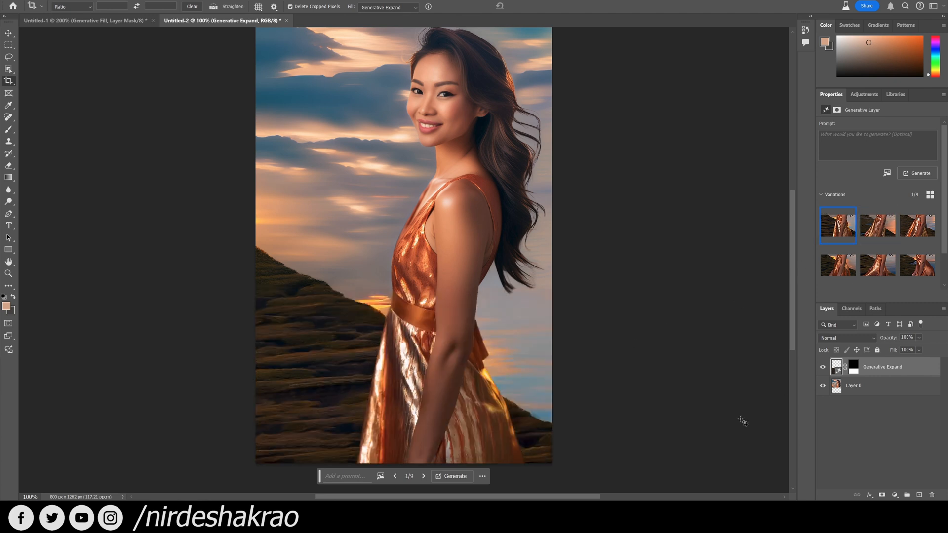
Crop the lower edge of the portrait so that the canvas is about 1116 px tall.
left_click(9, 81)
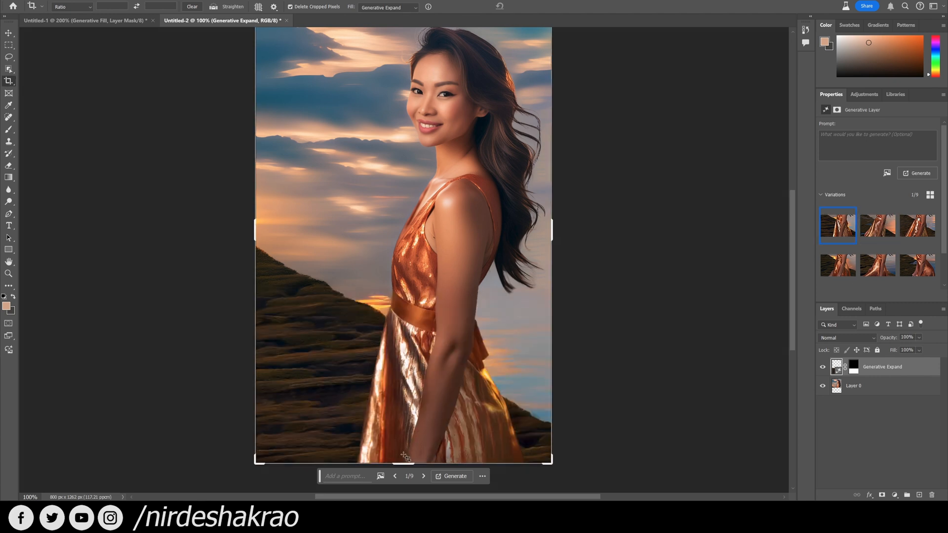
left_click_drag(404, 458, 403, 437)
key("Return")
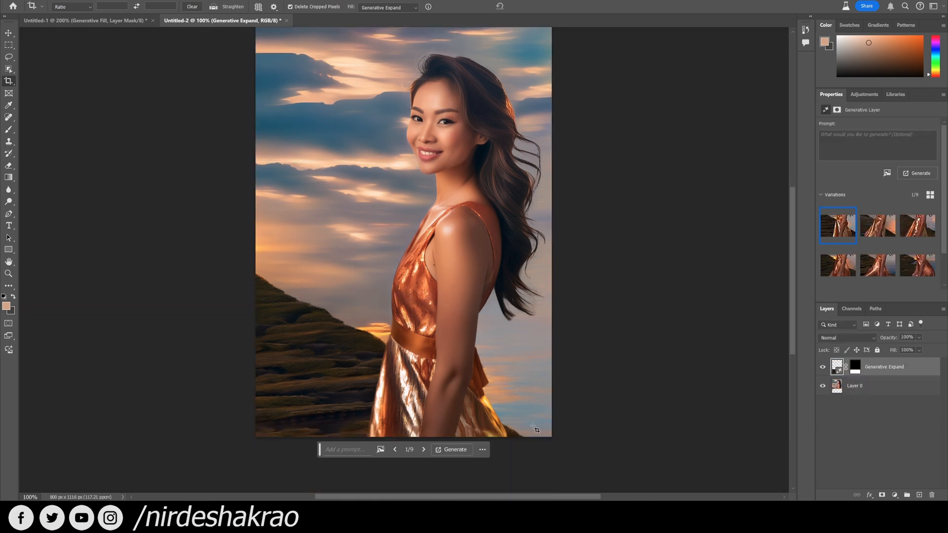
scroll(652, 351, "down", 1)
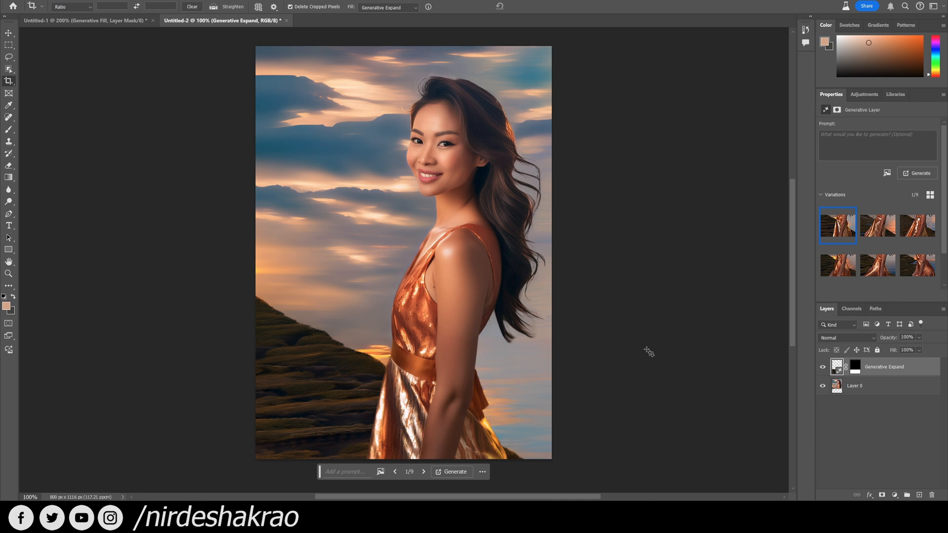
Add a text layer with the placeholder "Lorem Ipsum" over the sky beside the woman's face.
key("v")
left_click(686, 216)
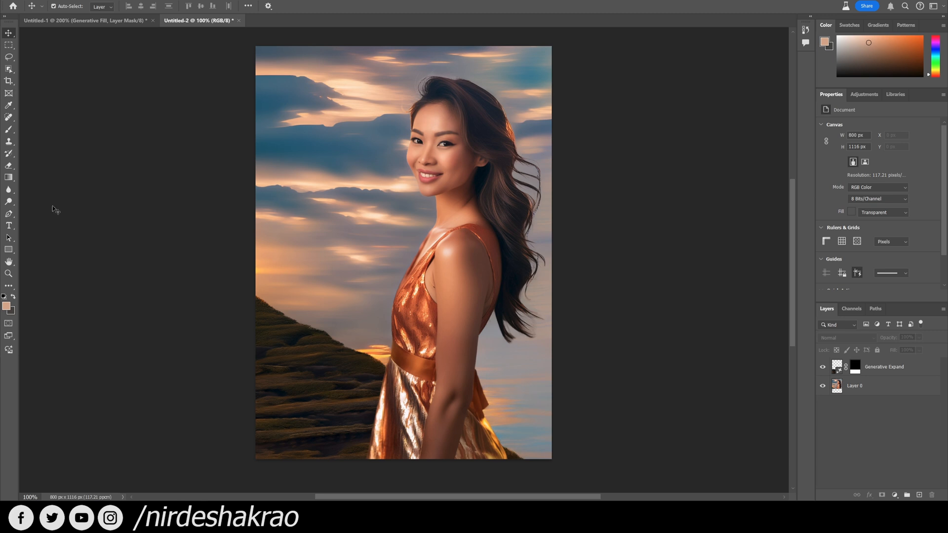
left_click(8, 225)
left_click(289, 139)
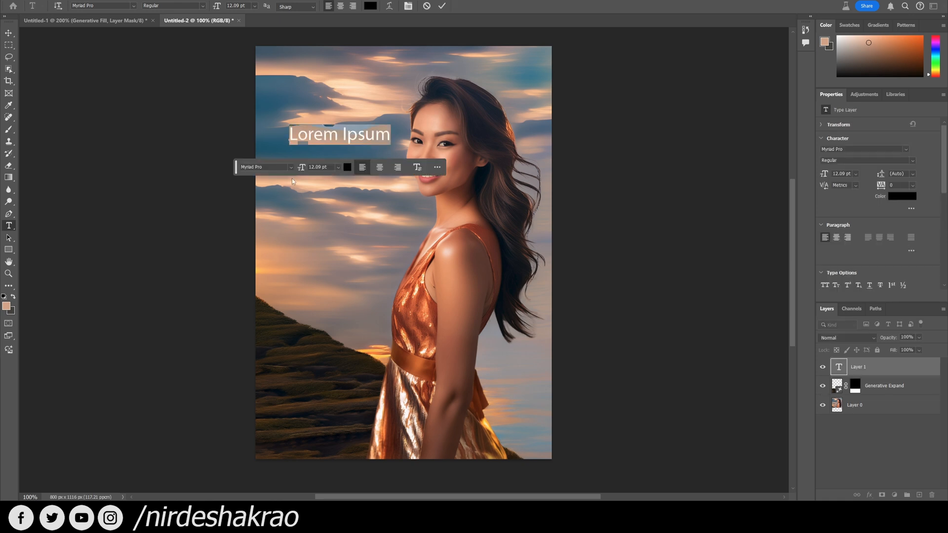
Browse the additional sans serif fonts offered for download and apply Barber to the placeholder text.
left_click(133, 7)
key("Page_Up")
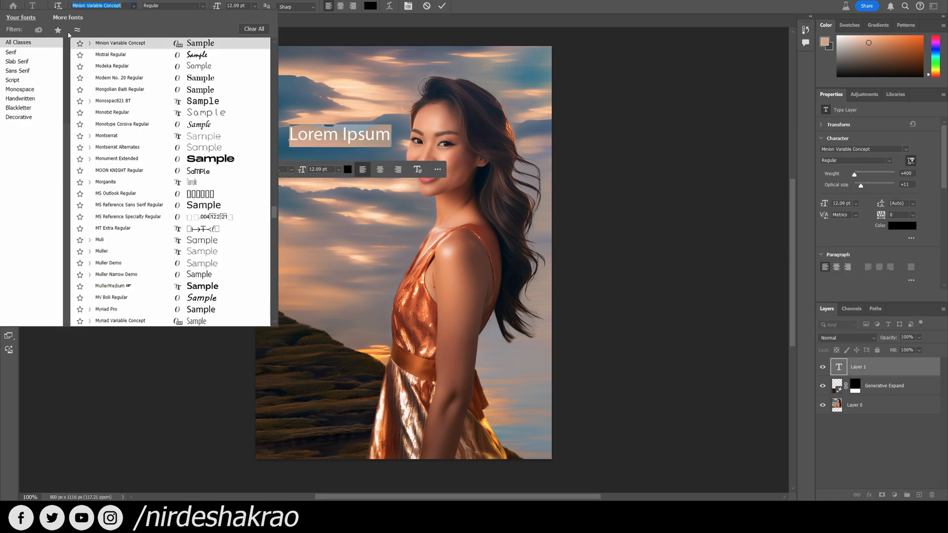
left_click(73, 19)
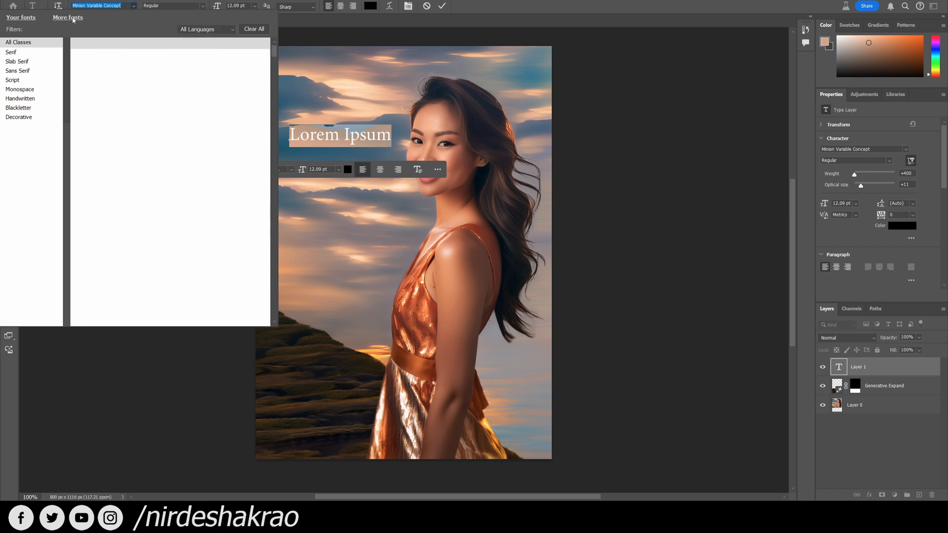
scroll(187, 150, "down", 8)
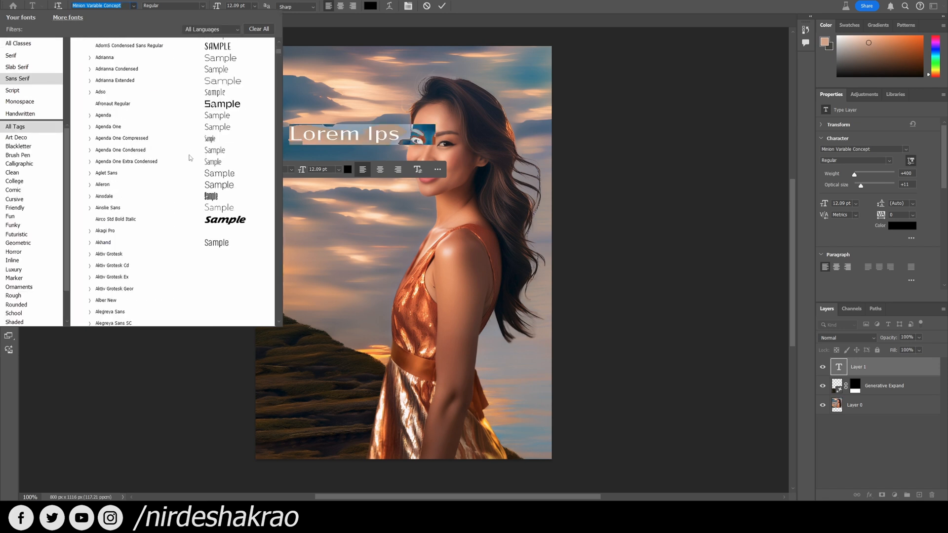
left_click_drag(277, 57, 277, 73)
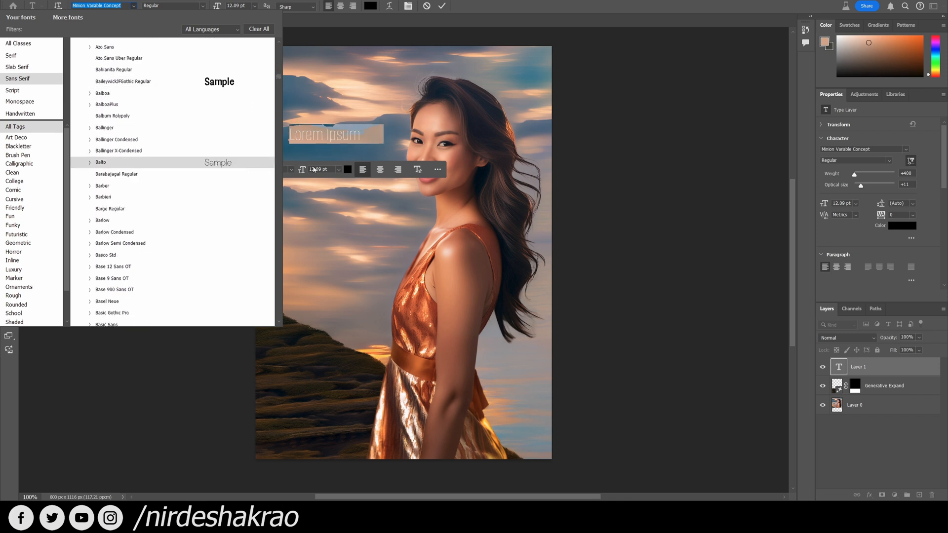
scroll(164, 247, "down", 2)
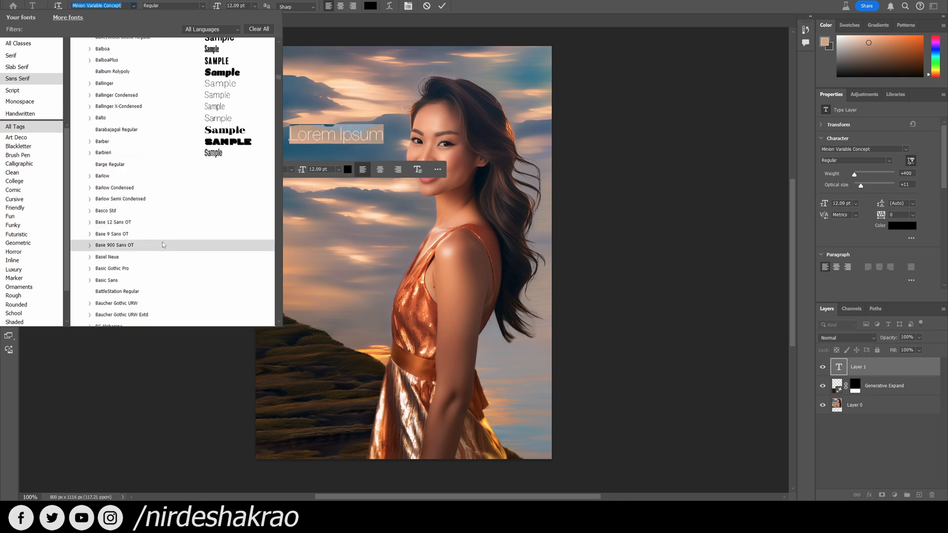
scroll(163, 245, "down", 2)
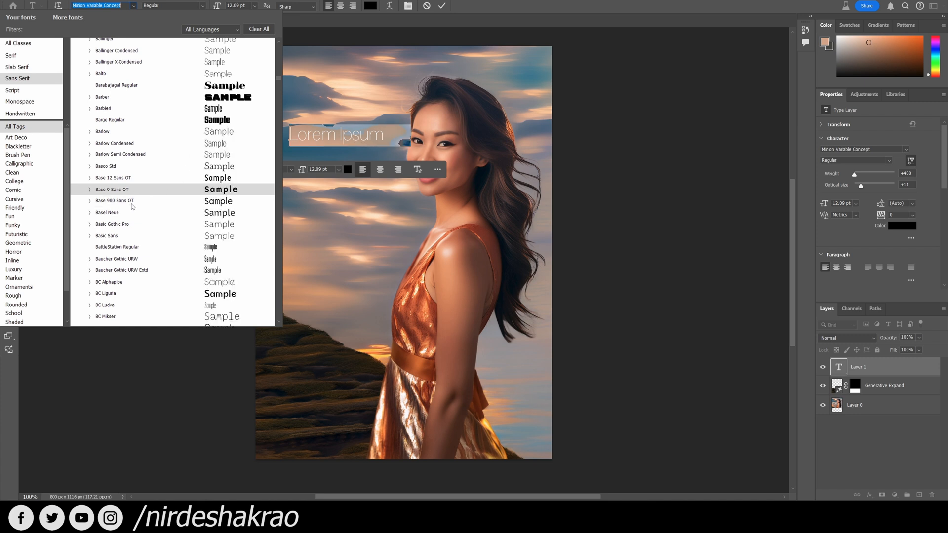
left_click(146, 97)
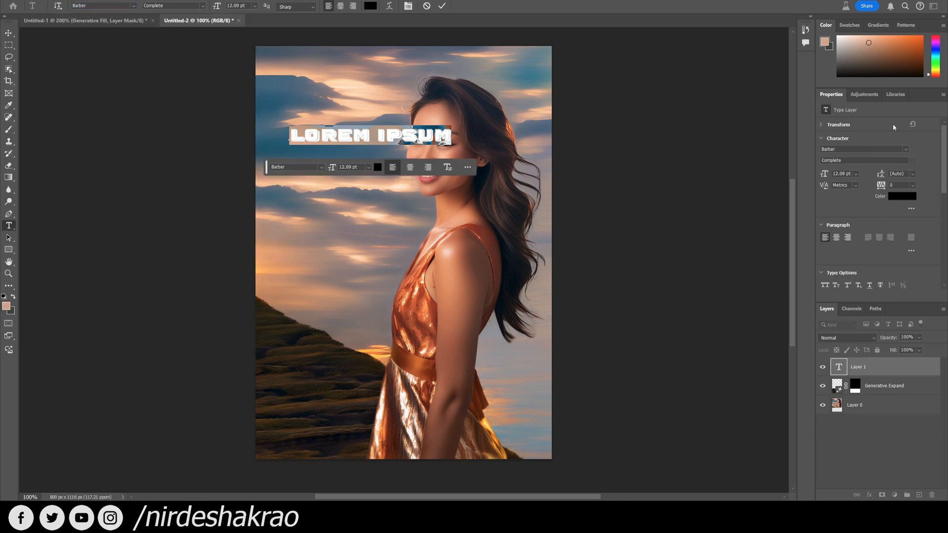
Select the placeholder text and change its color to white.
left_click(840, 374)
left_click(903, 196)
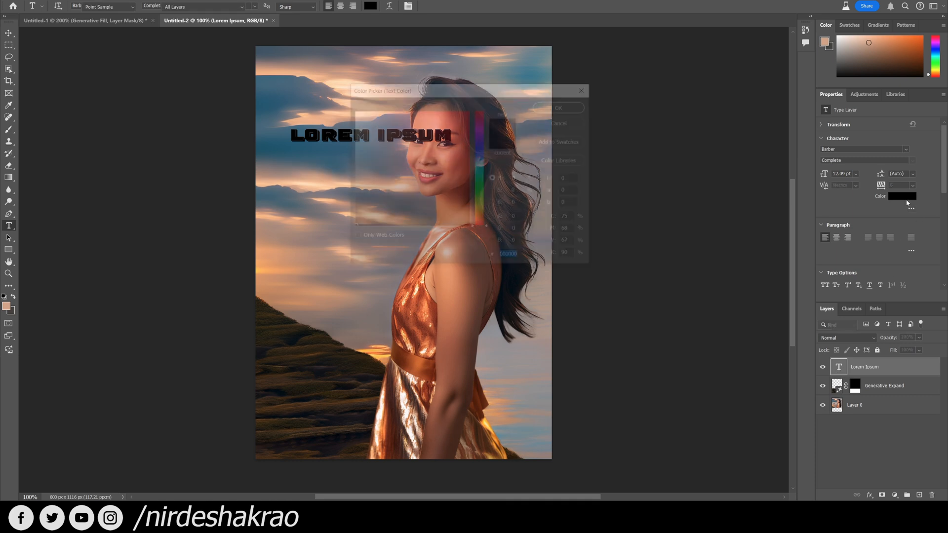
left_click_drag(434, 178, 224, 25)
left_click(562, 106)
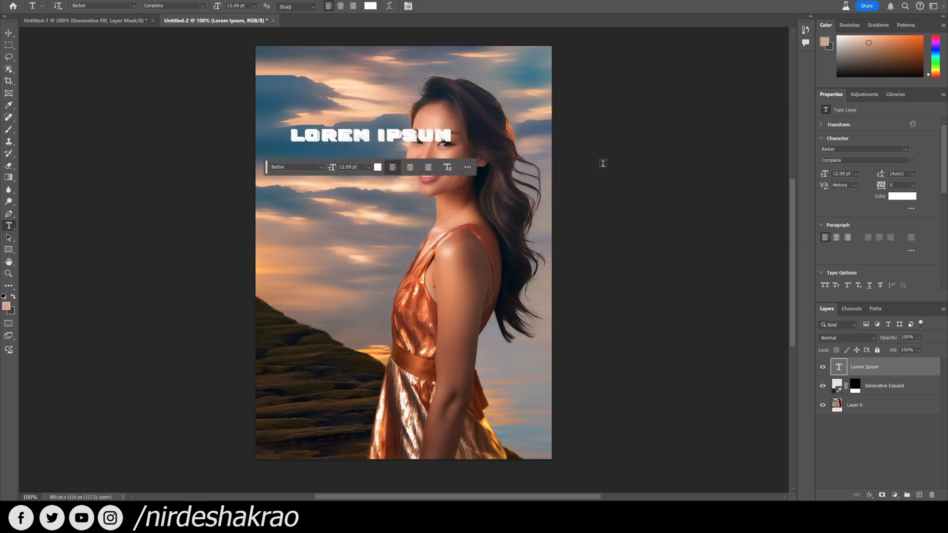